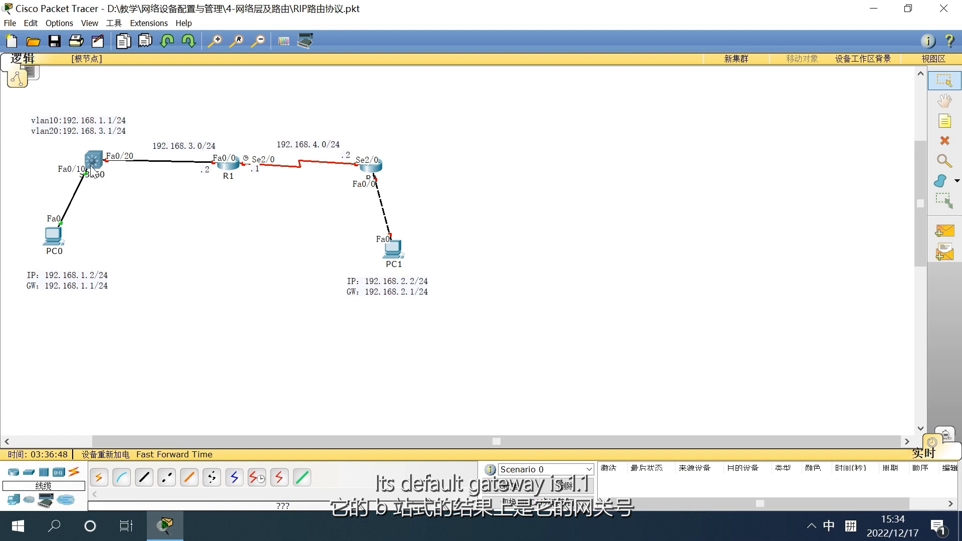
Open the S3560 switch's command line and place its widened window beside the topology
mouse_move(233, 178)
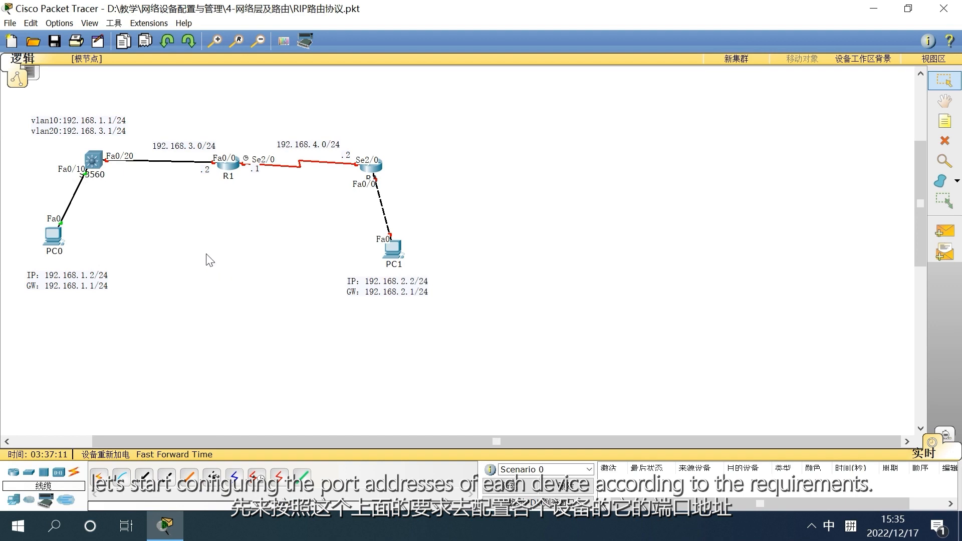
left_click(93, 160)
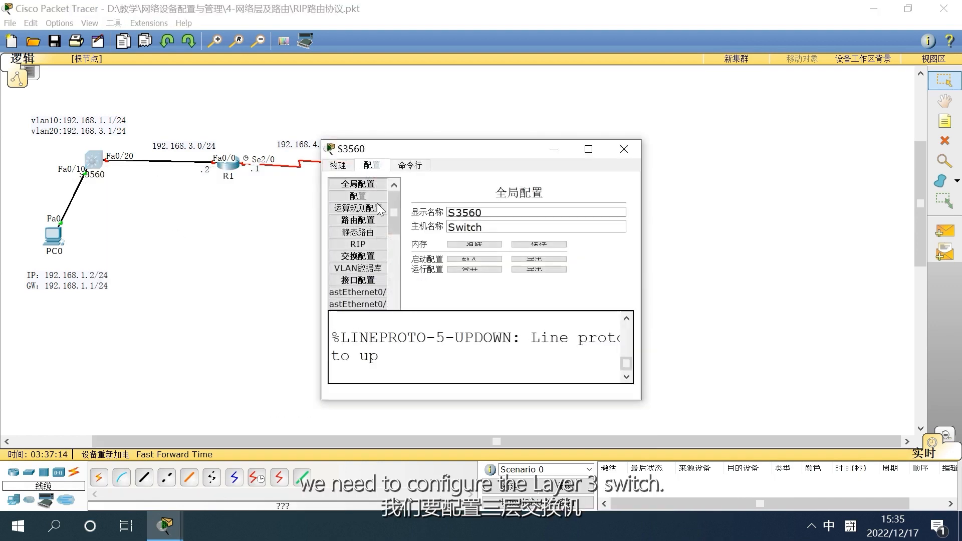
left_click_drag(473, 152, 599, 125)
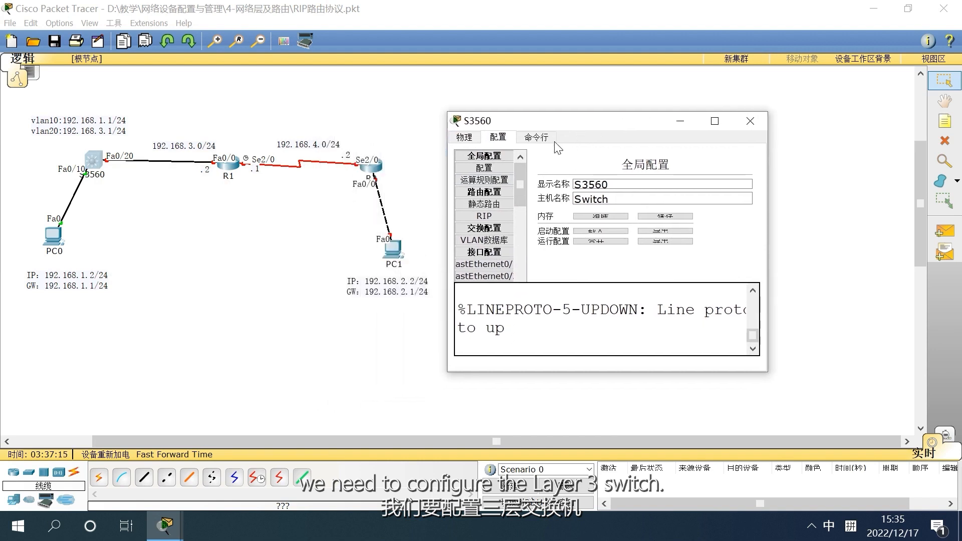
left_click(540, 139)
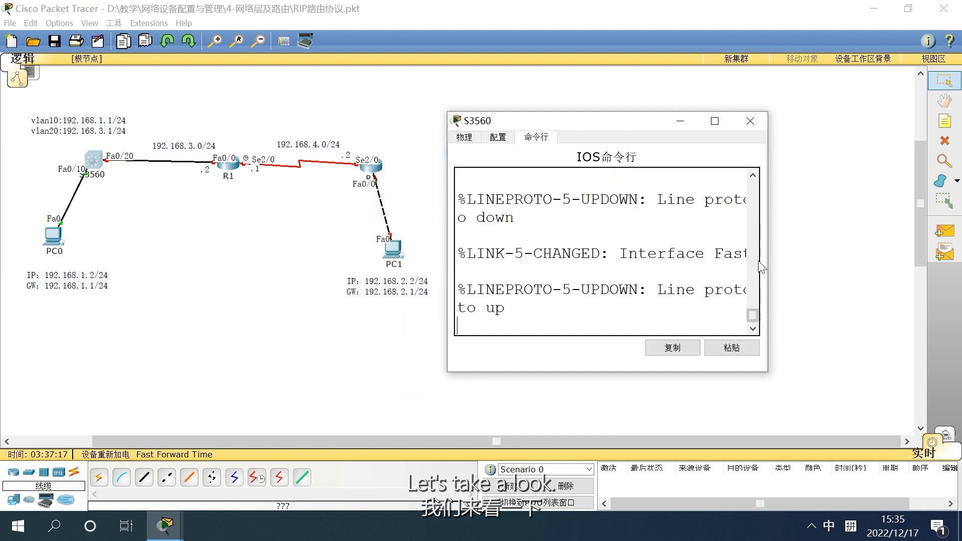
left_click_drag(768, 266, 960, 267)
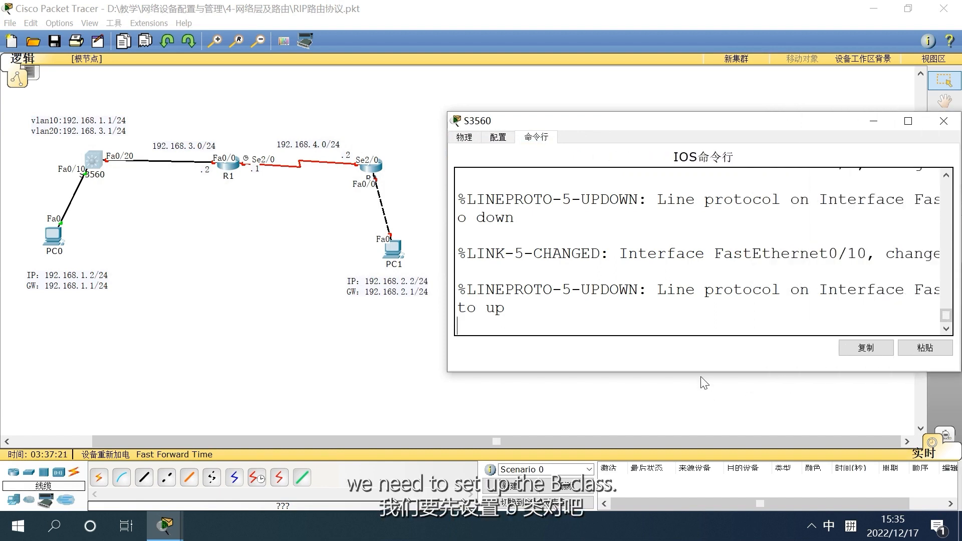
left_click_drag(704, 381, 649, 475)
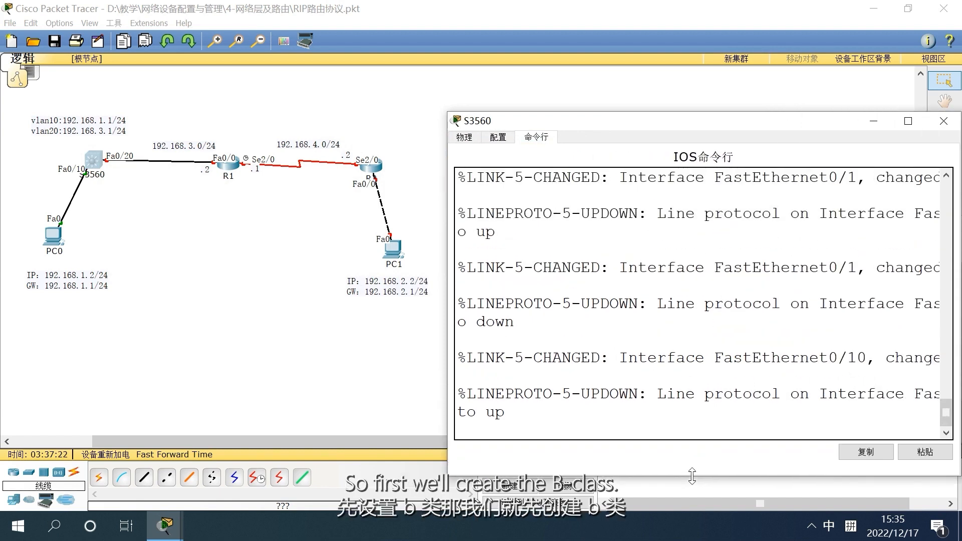
left_click_drag(641, 125, 643, 8)
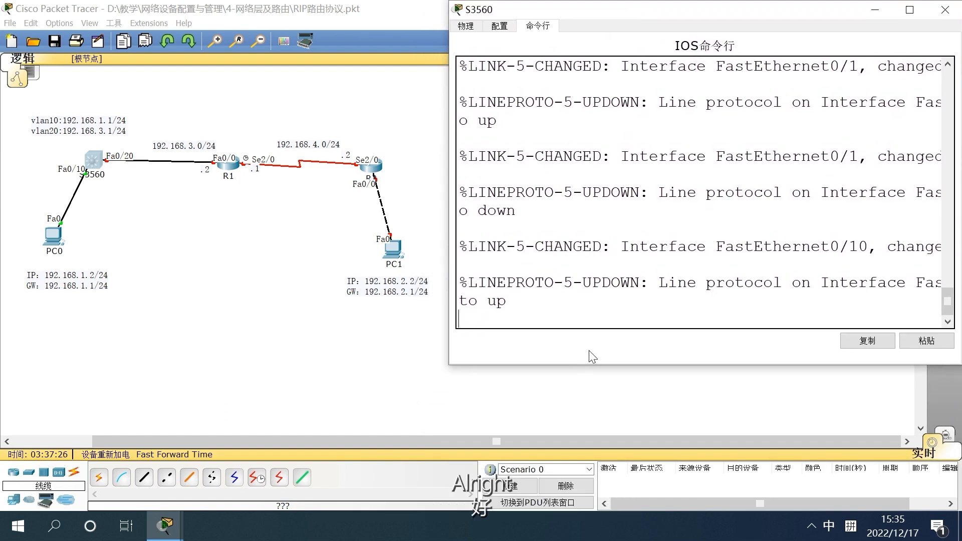
left_click_drag(615, 365, 611, 513)
left_click(585, 318)
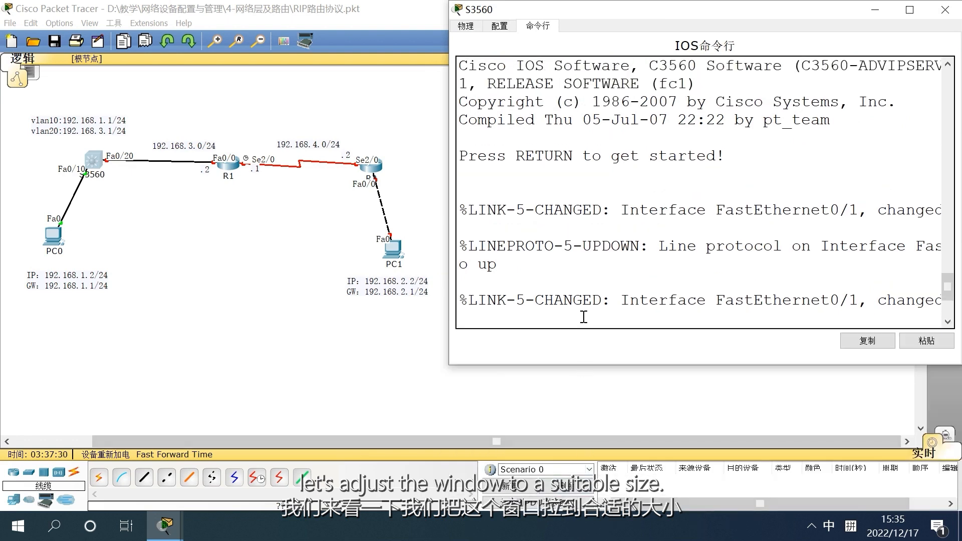
Enter global configuration mode on the switch with en and conf t
key("Return")
key("Return")
key("Return")
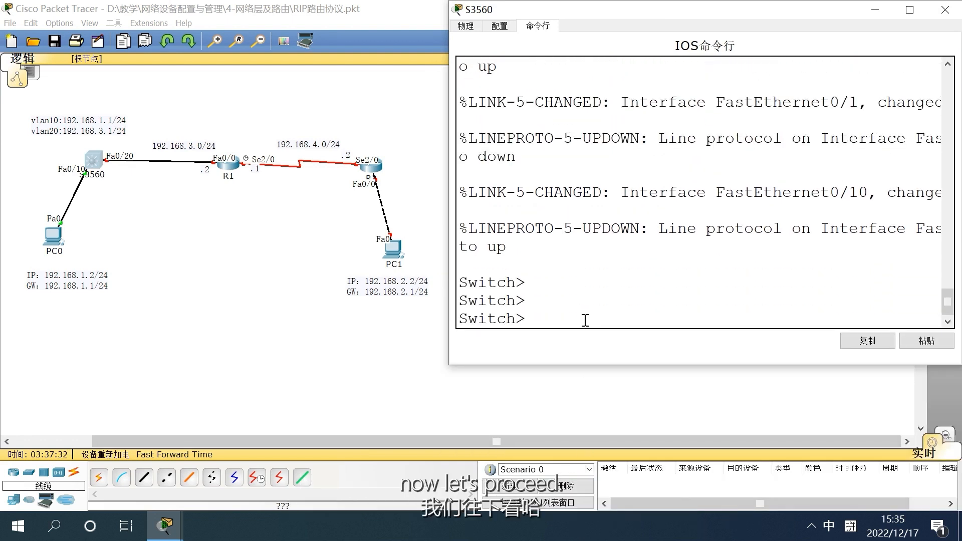
type("e")
key("BackSpace")
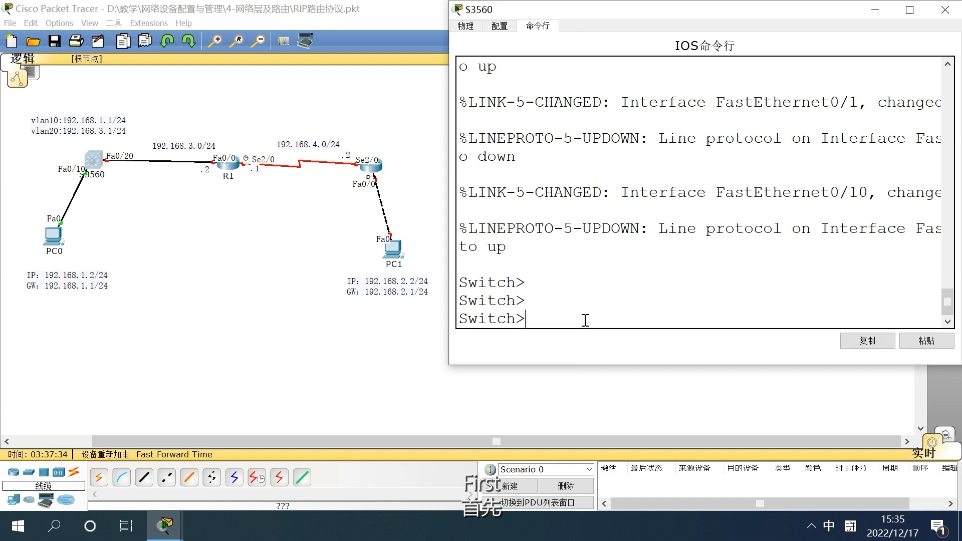
key("shift")
type("en")
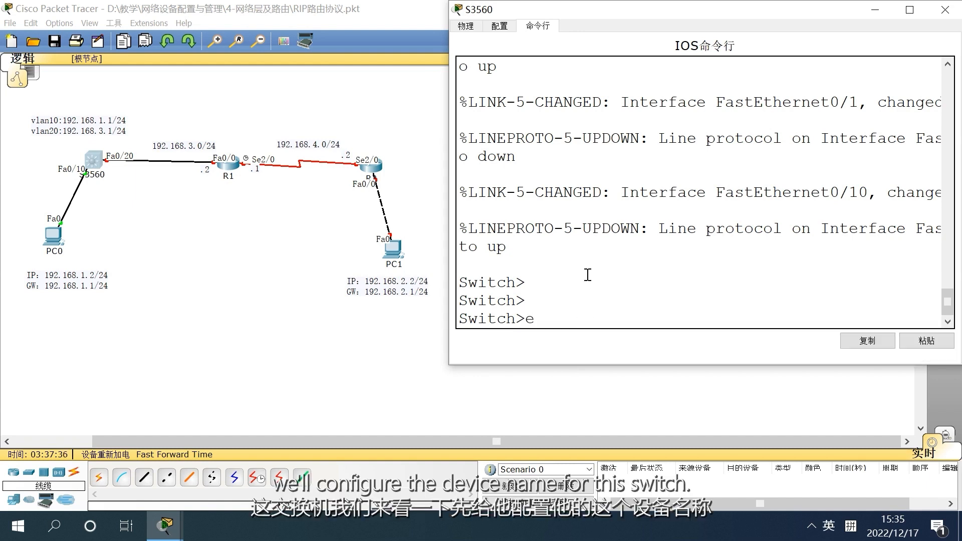
key("Return")
type("conf t")
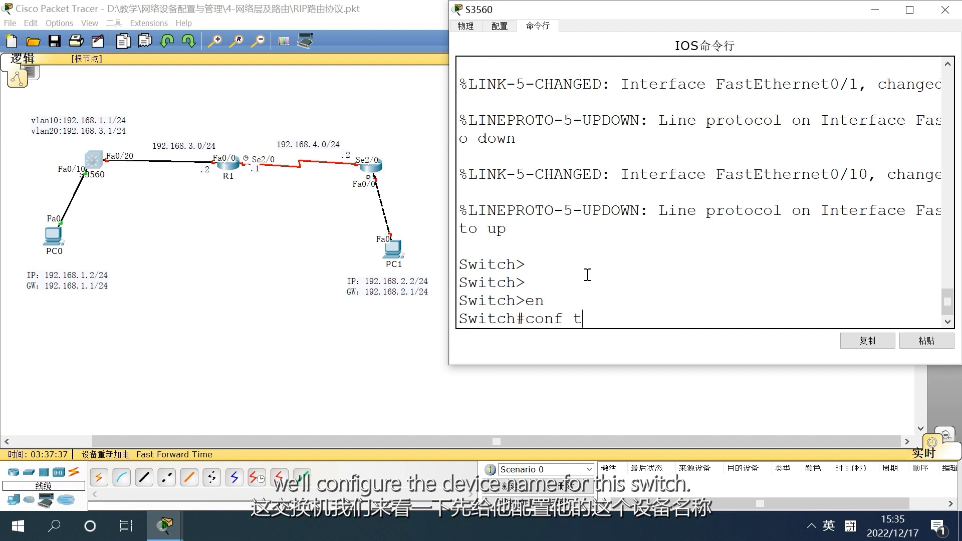
key("Return")
Set the switch's hostname to S3560
type("hostname")
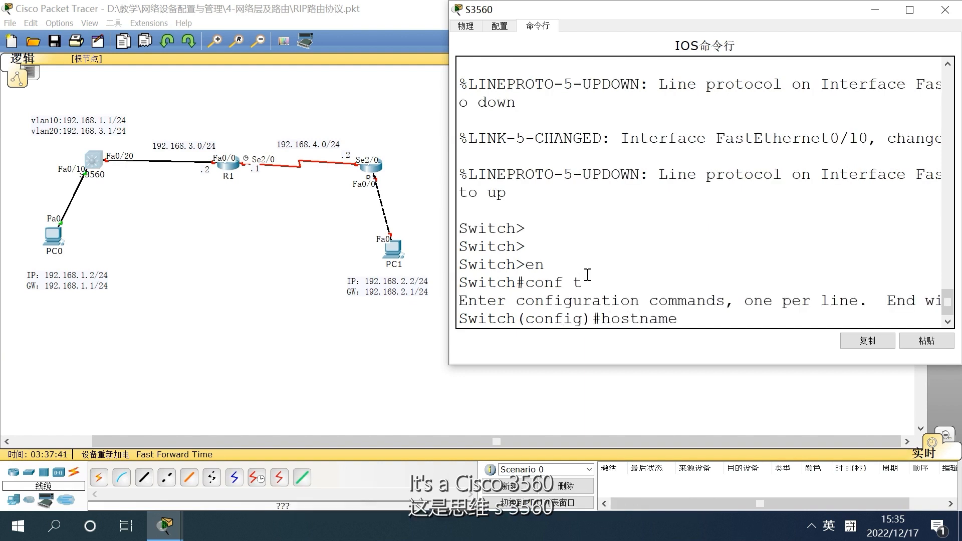
type(" S")
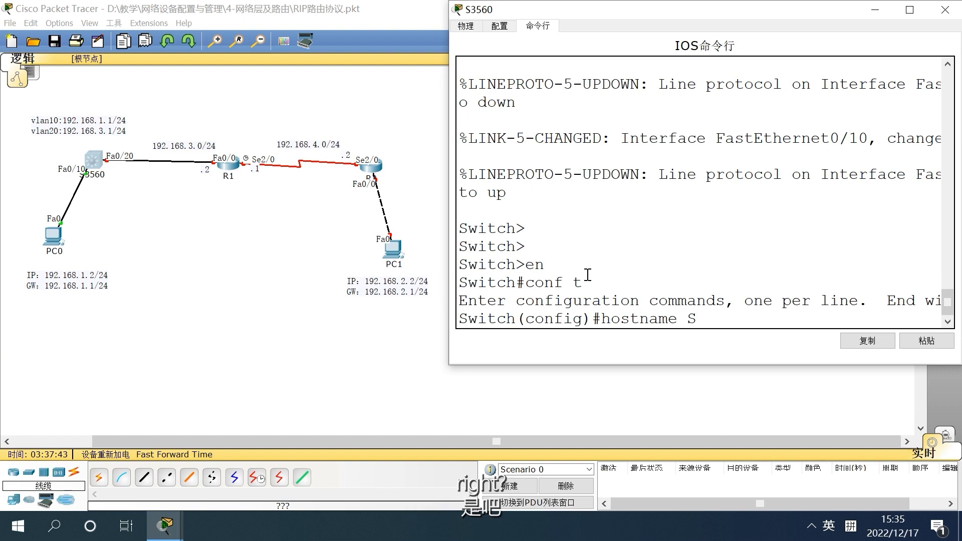
key("BackSpace")
type("S3560")
key("Return")
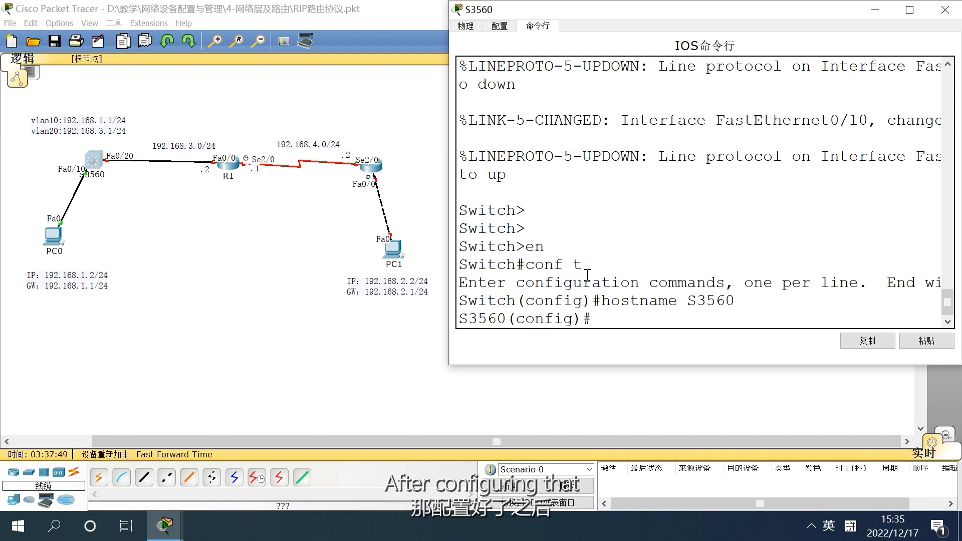
Create VLAN 10 and VLAN 20 on the S3560 switch
type("vlan 10")
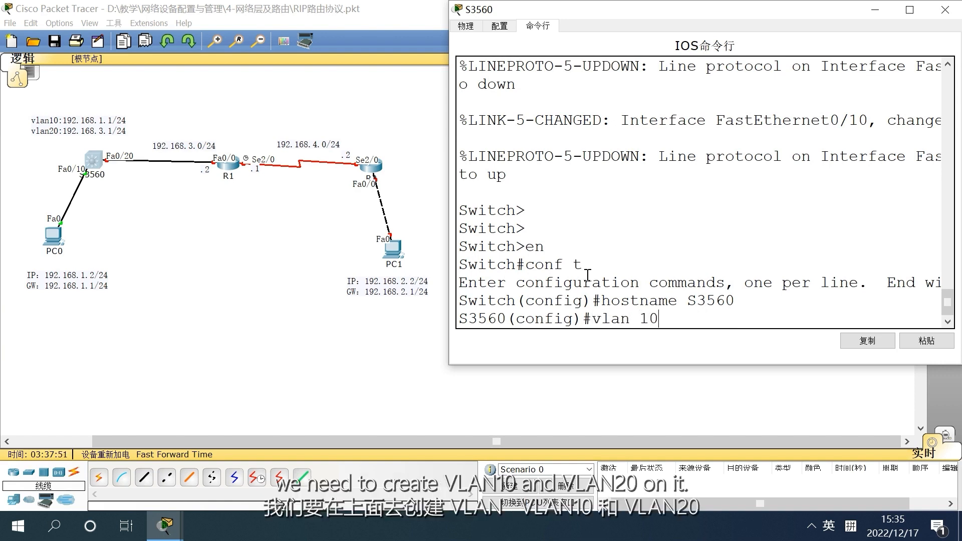
key("Return")
type("vlan 20")
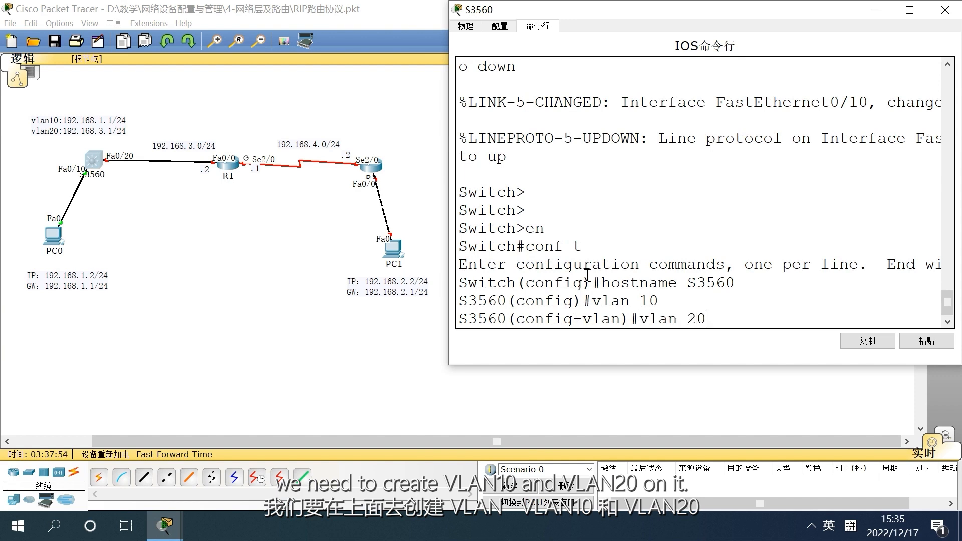
key("Return")
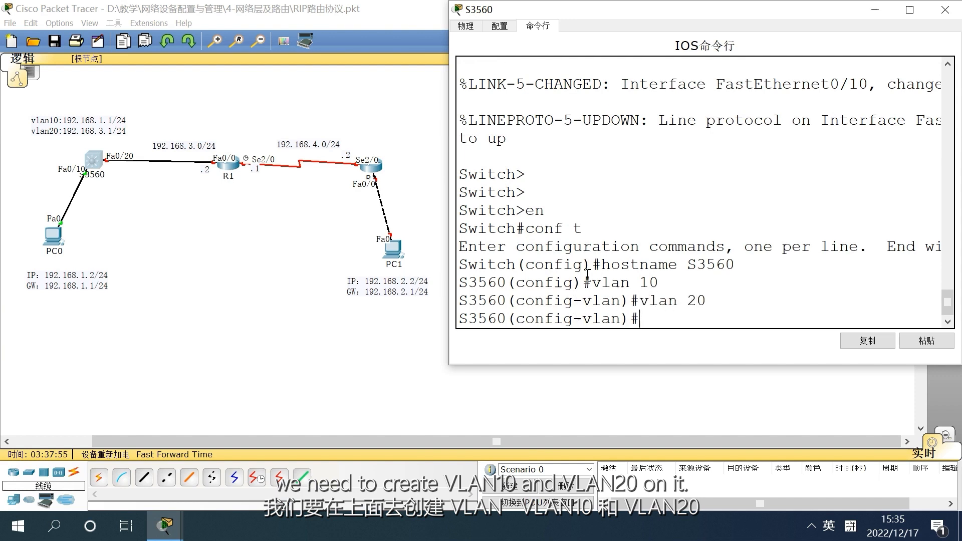
Exit VLAN configuration mode and enable IP routing on the switch
type("ei")
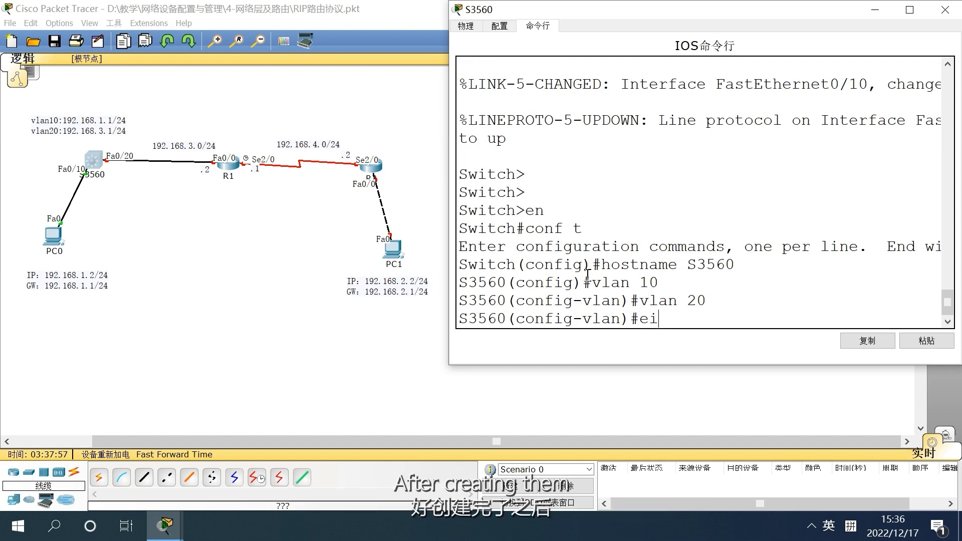
key("BackSpace")
key("BackSpace")
key("BackSpace")
type("exit")
key("Return")
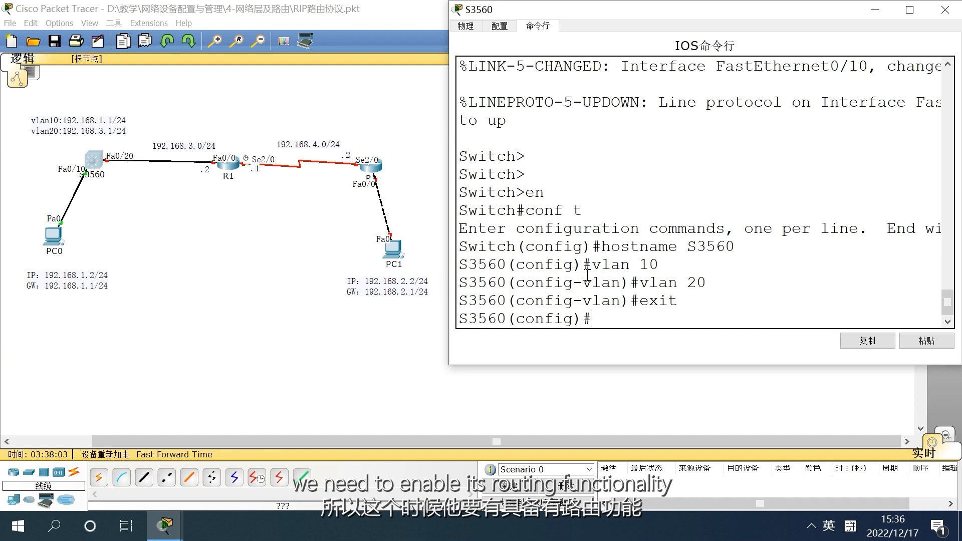
type("ip routing")
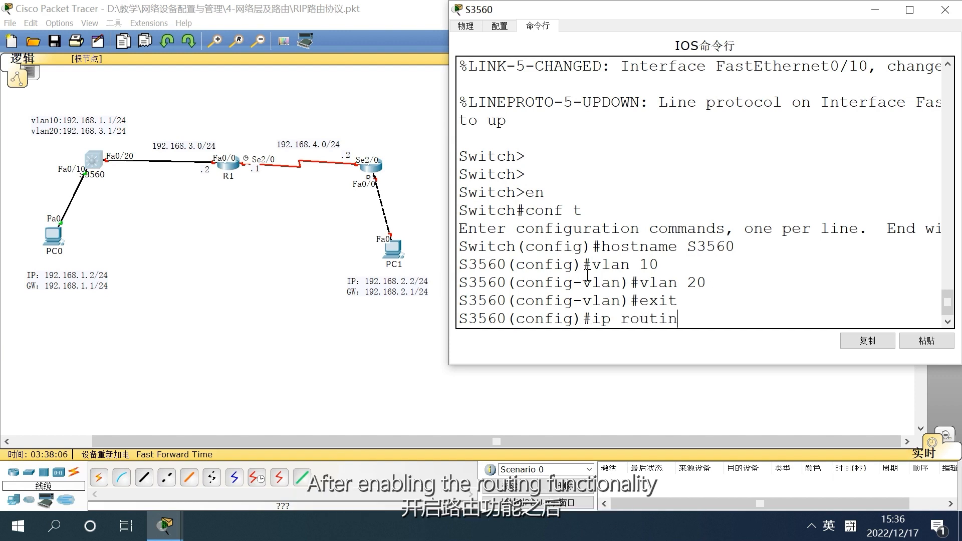
key("Return")
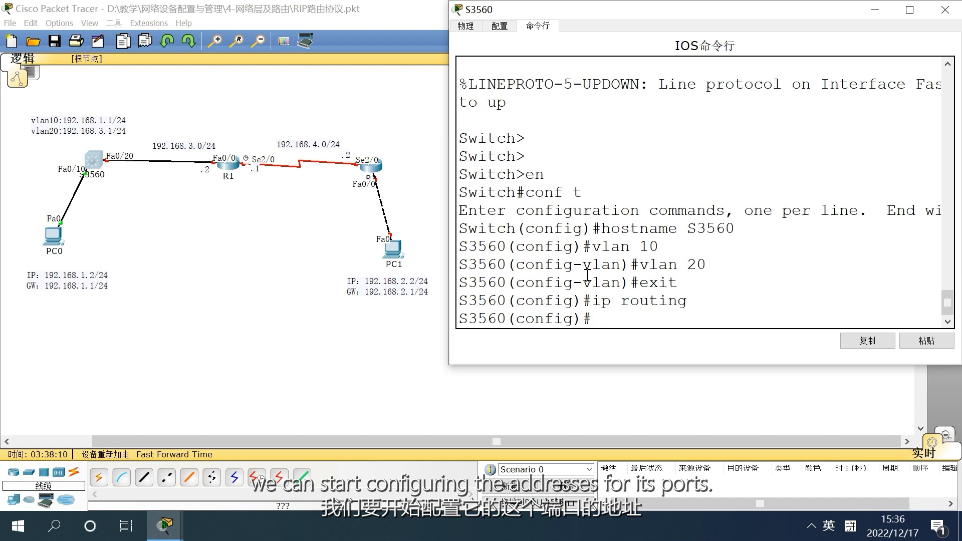
Assign IP address 192.168.1.1 with subnet mask 255.255.255.0 to the VLAN 10 interface
type("int vlan 10")
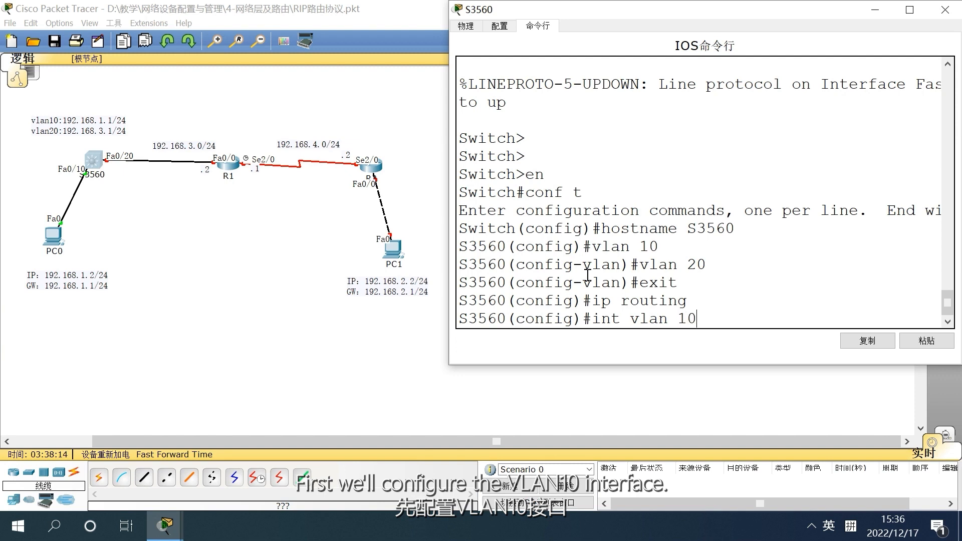
key("Return")
key("Return")
key("Return")
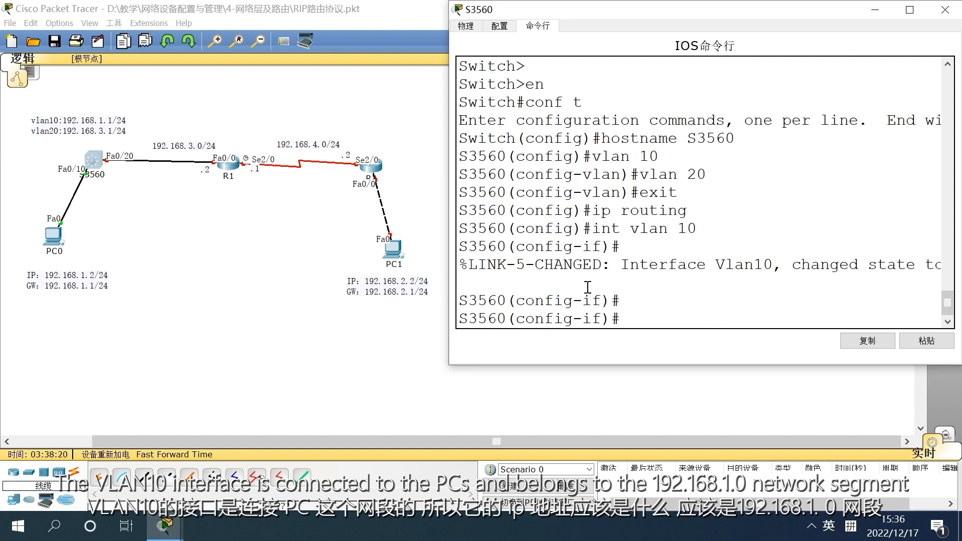
type("ip add 192.168.1.1 255.255.2")
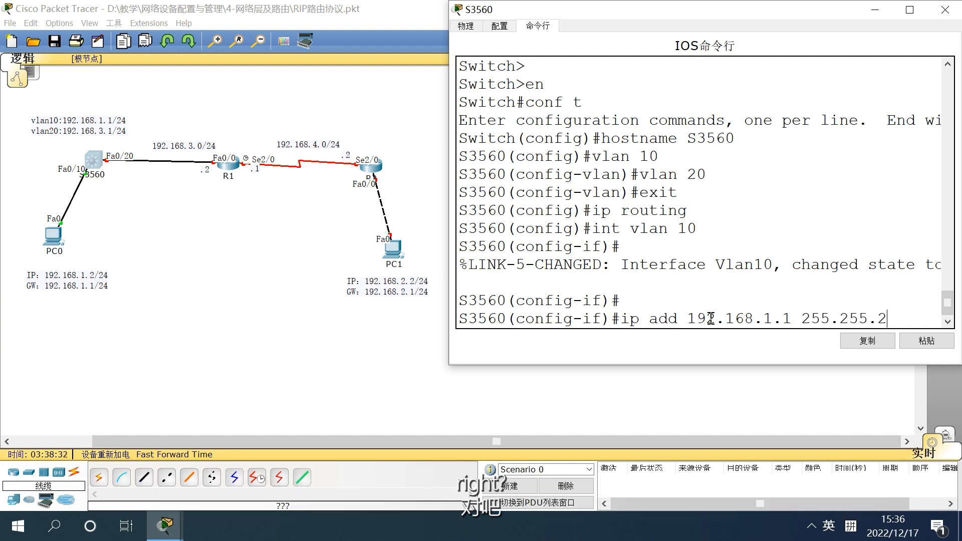
type("55.0")
key("Return")
type("n")
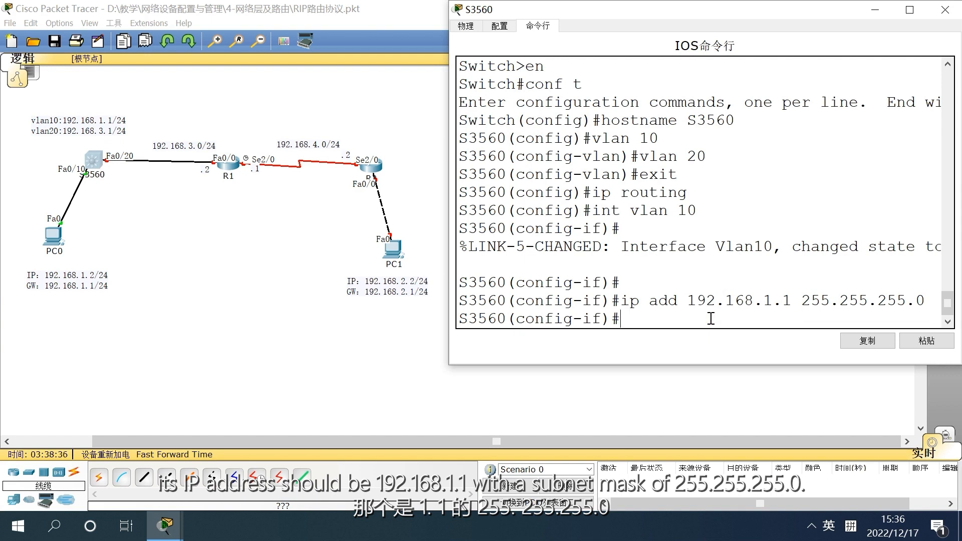
key("BackSpace")
type("exi")
key("Return")
type("int vlan 20")
key("Return")
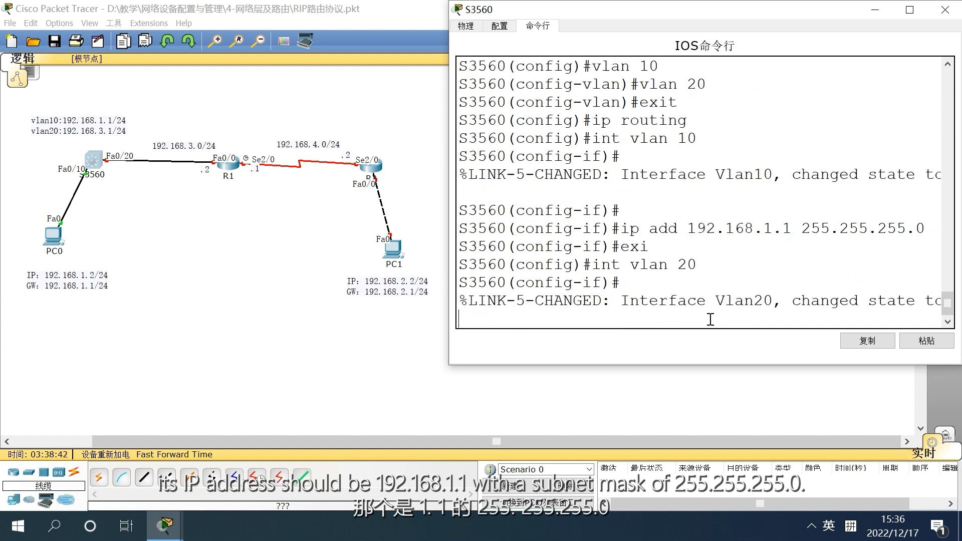
key("Return")
key("Return")
type("ip")
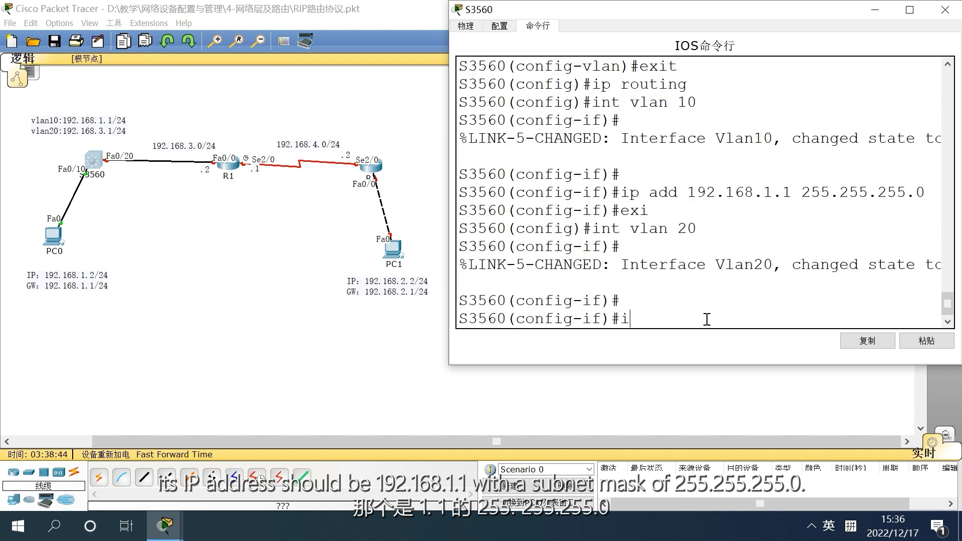
type(" add 192.168.1.1 255.255.255.0")
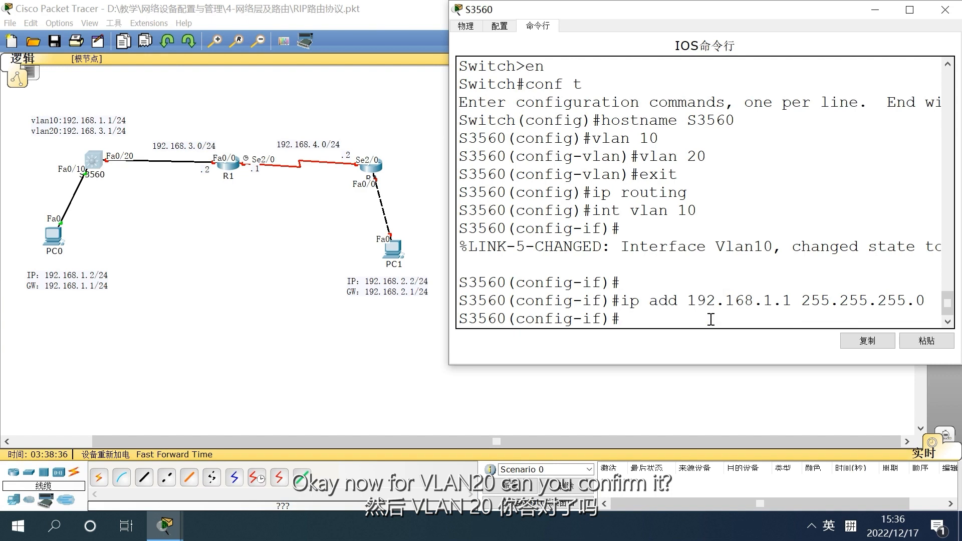
Leave the VLAN 10 interface and enter interface configuration mode for VLAN 20 on the S3560 switch
key("BackSpace")
type("exi")
key("Return")
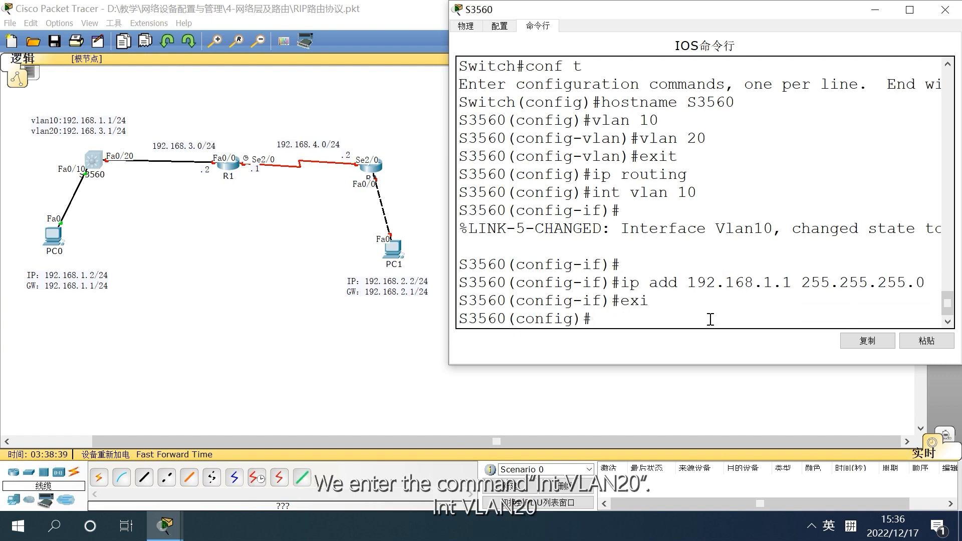
type("int vlan 20")
key("Return")
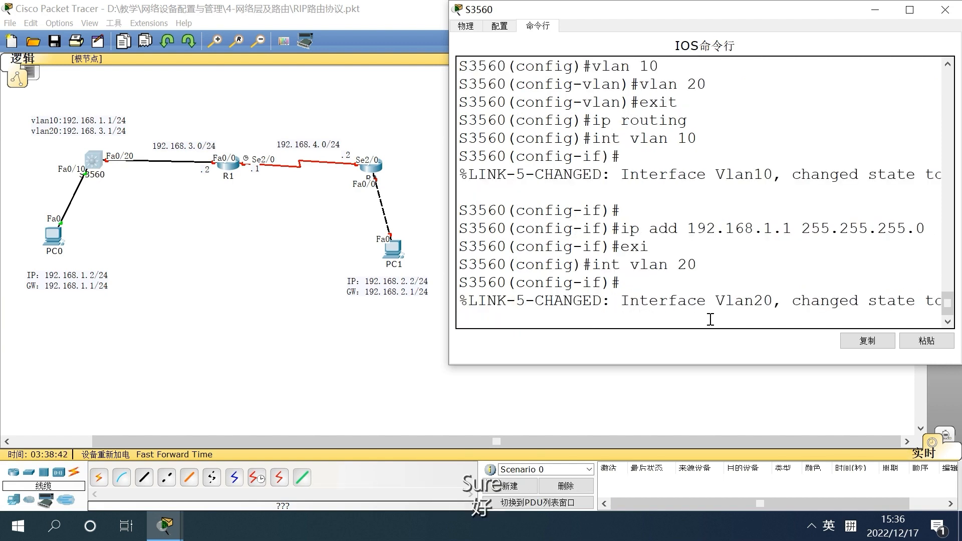
key("Return")
key("Return")
Assign IP address 192.168.3.1 with subnet mask 255.255.255.0 to the VLAN 20 interface
type("ig-if)#i")
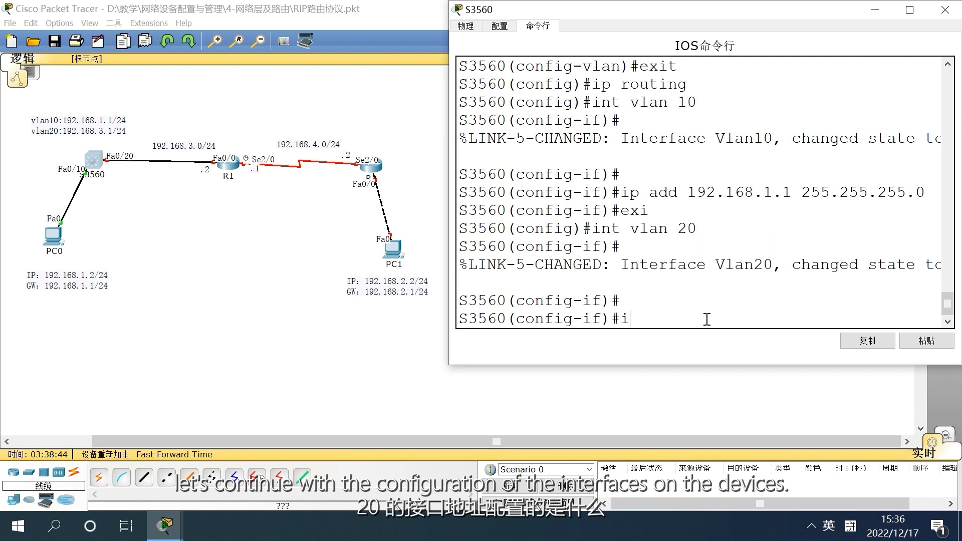
type("p add")
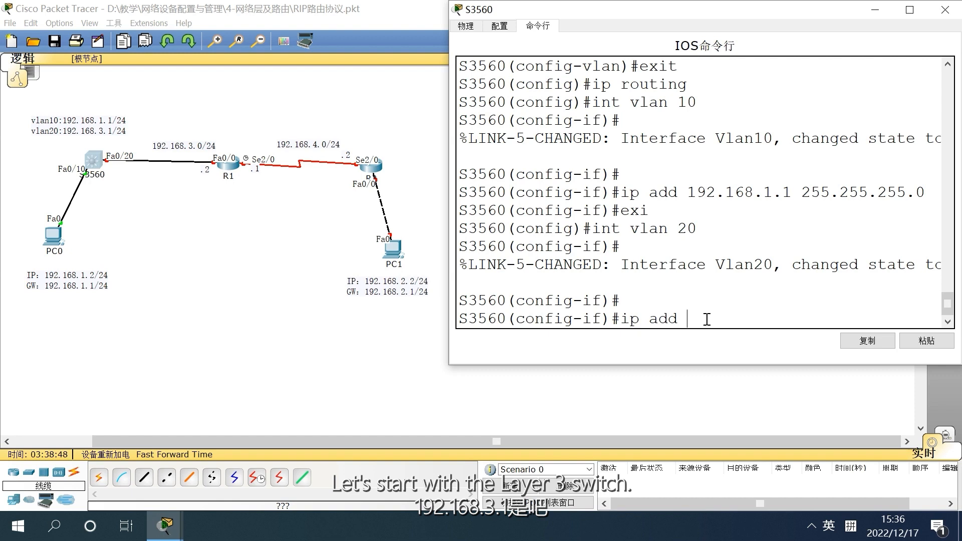
type("192")
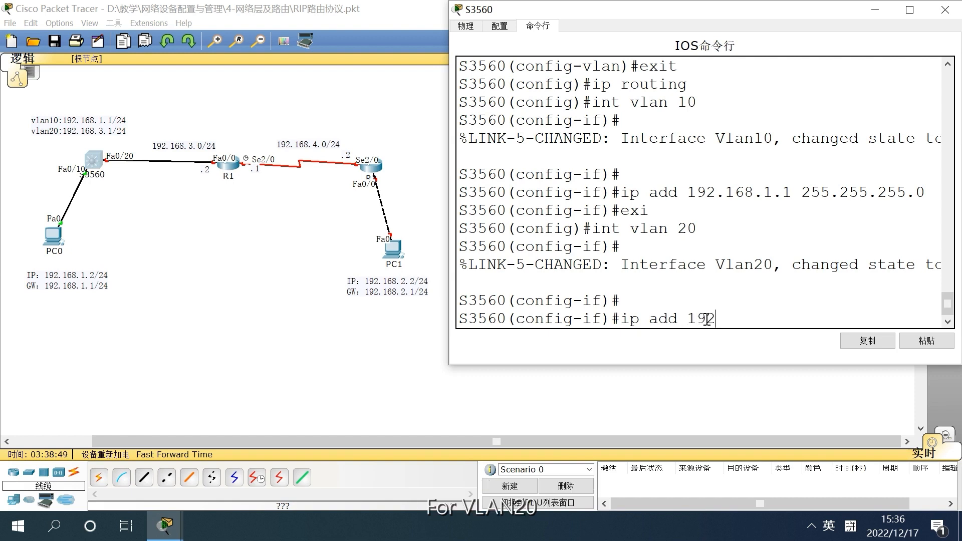
type(".168.3.1 25")
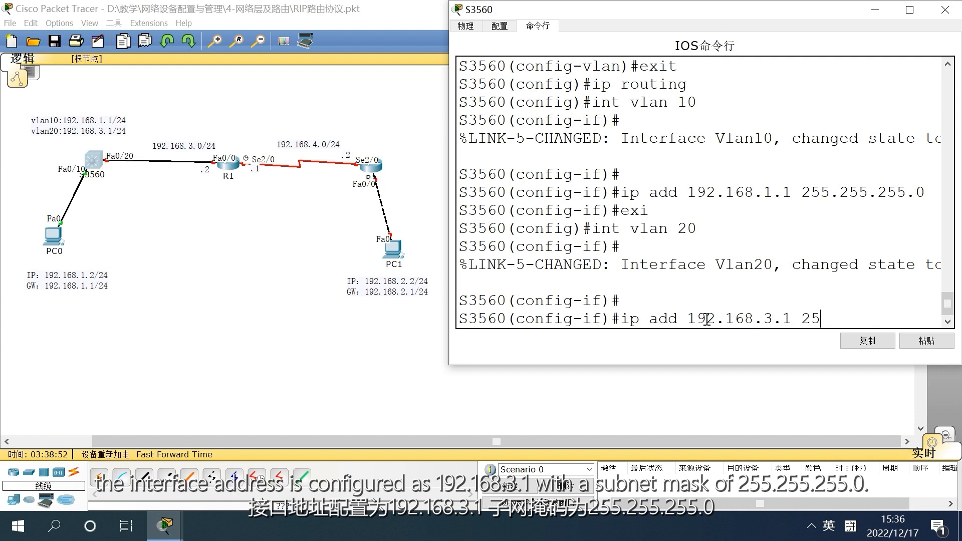
type("5.255.255.0")
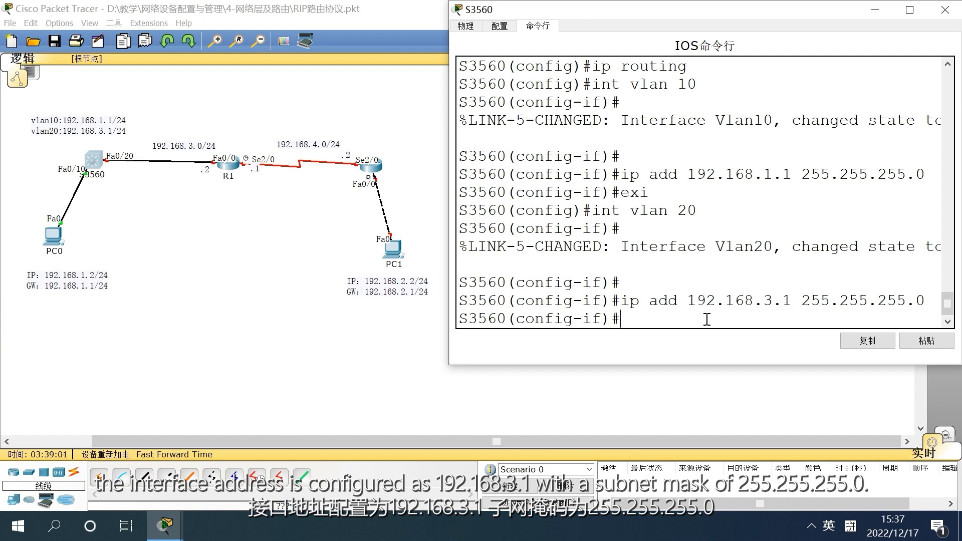
Close the S3560 window, open router R1's command line in an enlarged window and start its console session
left_click(946, 9)
left_click(228, 165)
left_click(411, 163)
left_click_drag(497, 150, 691, 13)
left_click_drag(834, 135, 961, 135)
left_click_drag(752, 260, 758, 500)
key("Return")
key("Return")
key("Return")
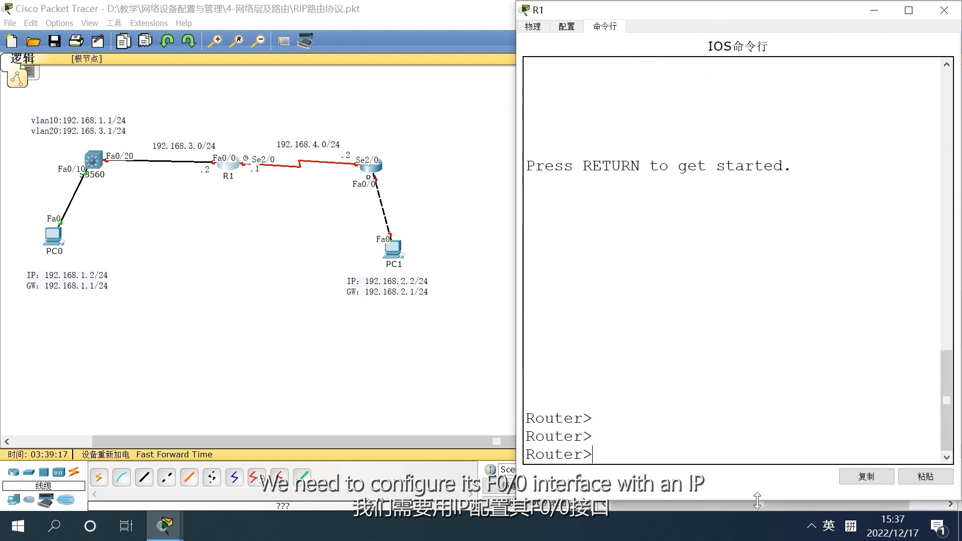
Enter privileged mode and global configuration mode on router R1
type("en")
key("Return")
type("con f")
key("BackSpace")
key("BackSpace")
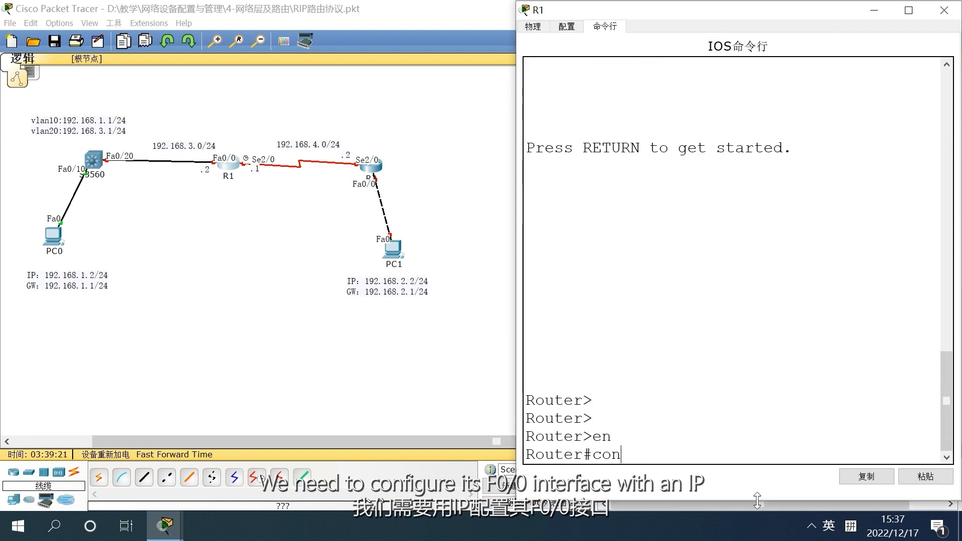
type("f t")
key("Return")
Assign IP address 192.168.3.2 with subnet mask 255.255.255.0 to R1's FastEthernet 0/0 interface
type("int  f0/0")
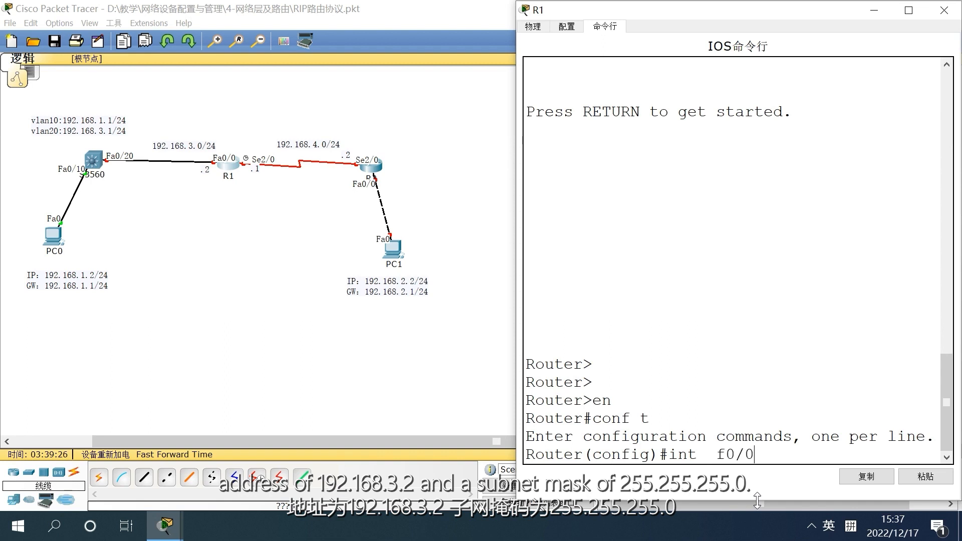
key("Return")
type("ip add 192.168.2")
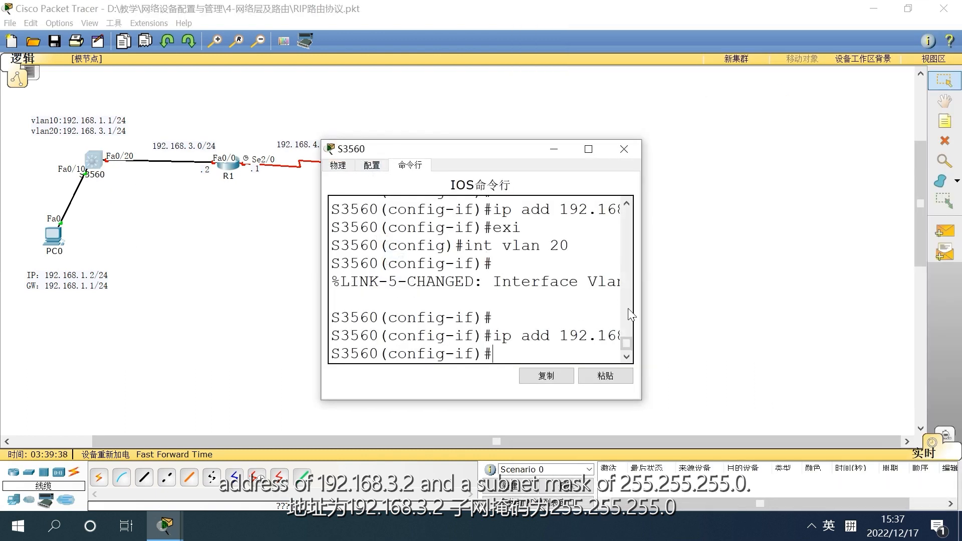
left_click_drag(642, 320, 811, 324)
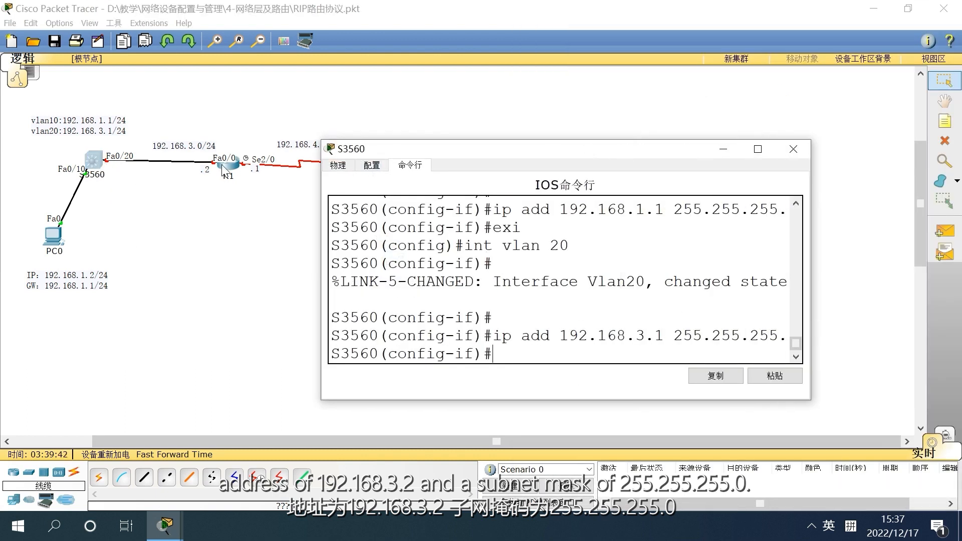
left_click(793, 148)
left_click(231, 165)
type("255.255.255.0")
key("Return")
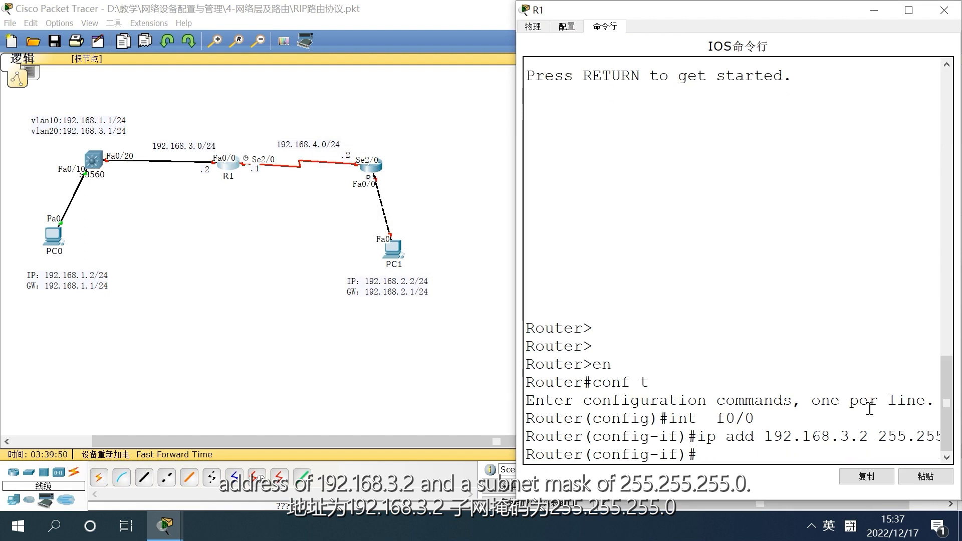
Widen the R1 window and enable the FastEthernet 0/0 interface with no shutdown
left_click_drag(514, 305, 439, 317)
type("n")
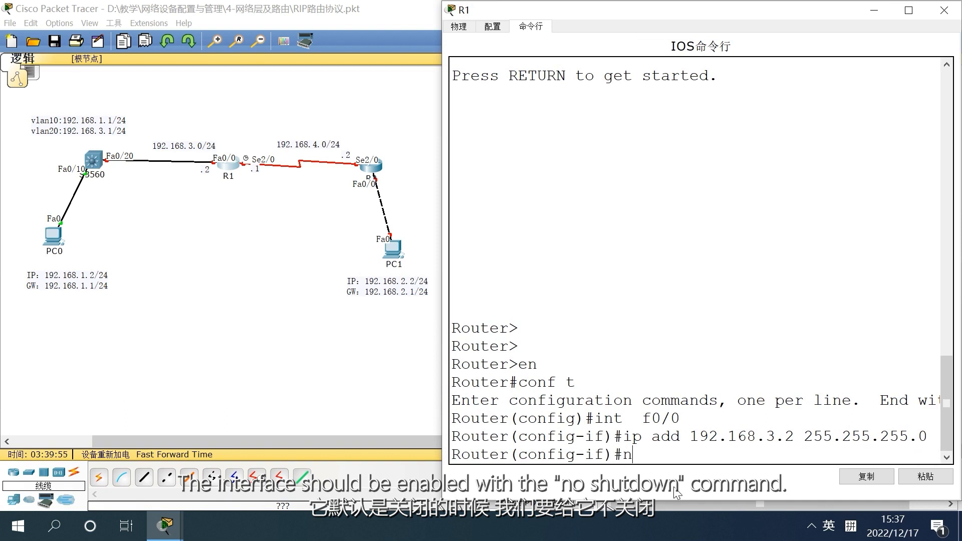
type("o shut")
key("Return")
Assign IP address 192.168.4.1 with subnet mask 255.255.255.0 to R1's serial interface S2/0
key("Return")
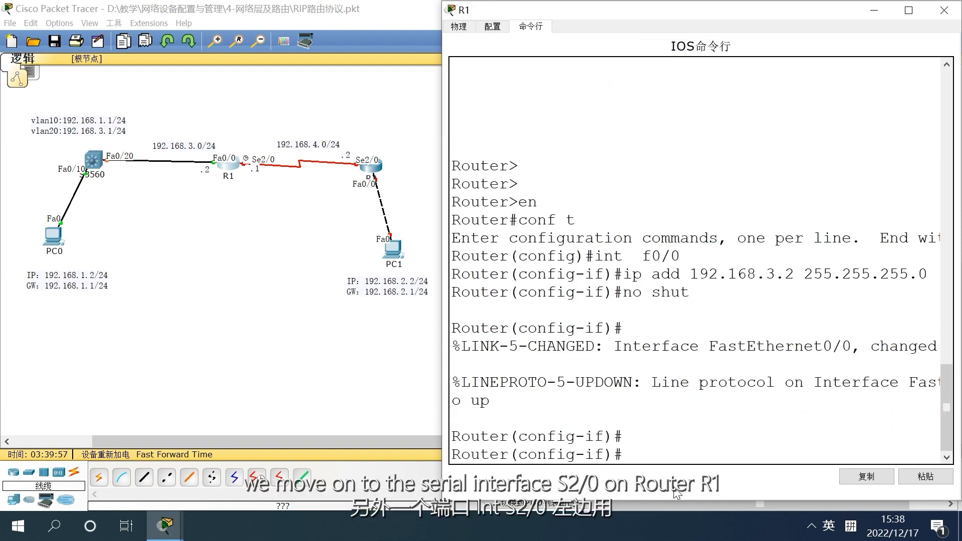
type("int s2/0")
key("Return")
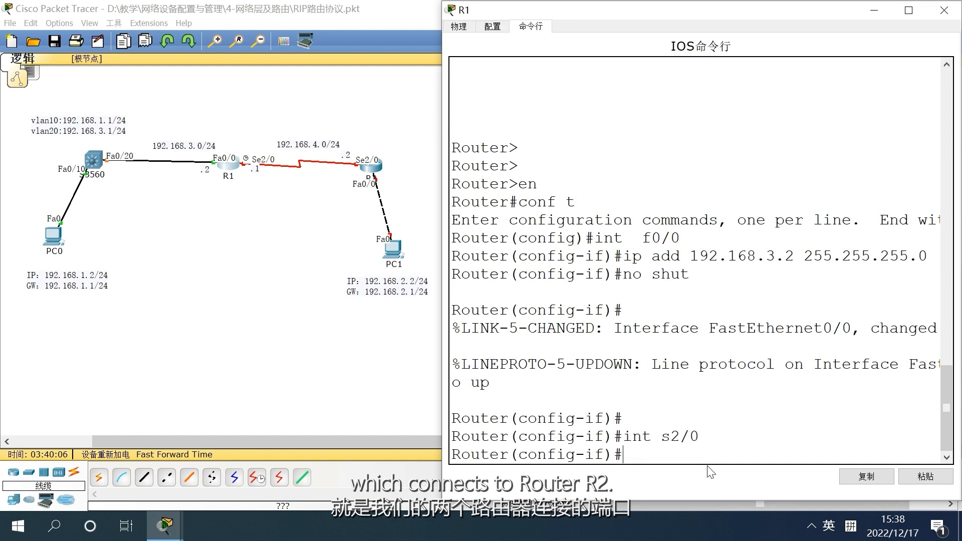
type("in")
type("t")
key("BackSpace")
key("BackSpace")
key("BackSpace")
type("i")
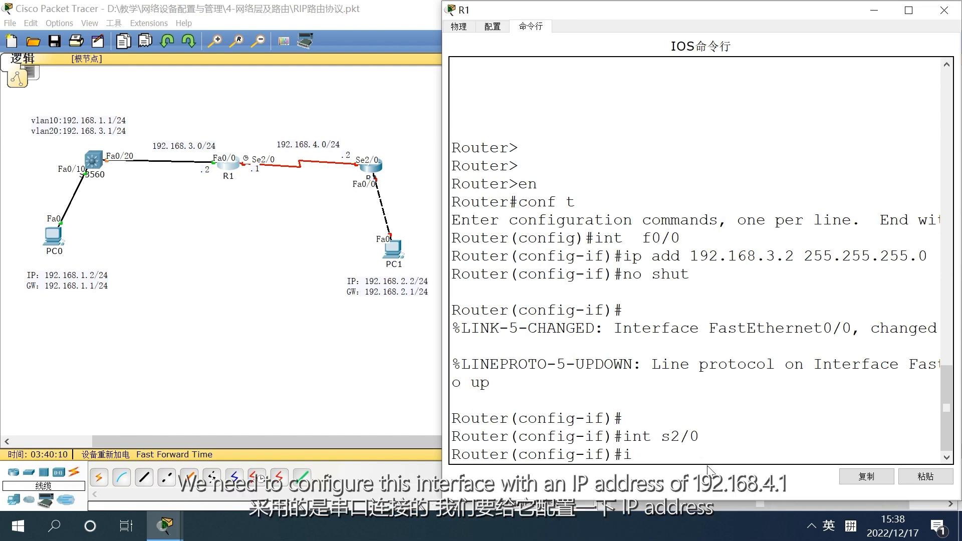
type("p add 192.168.4.1 255")
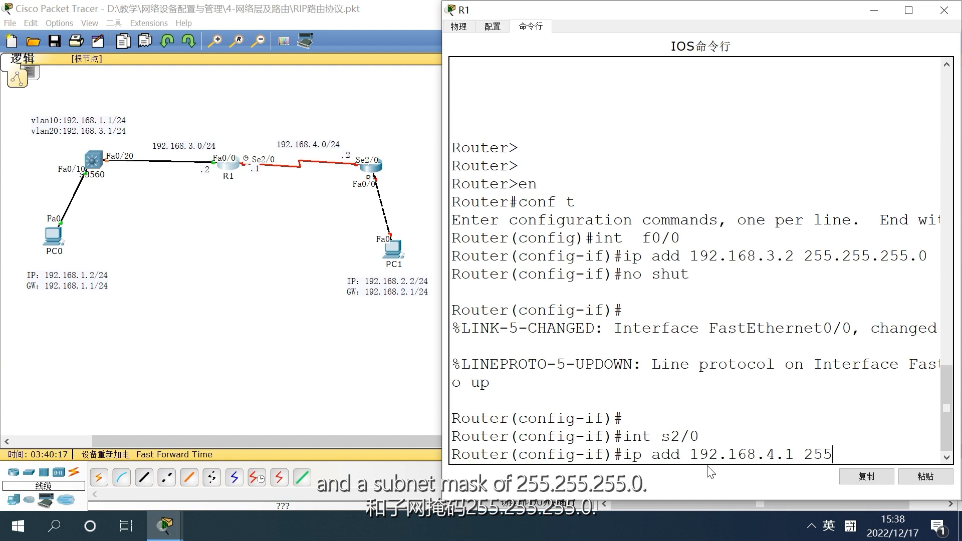
type(".255.255.0")
key("Return")
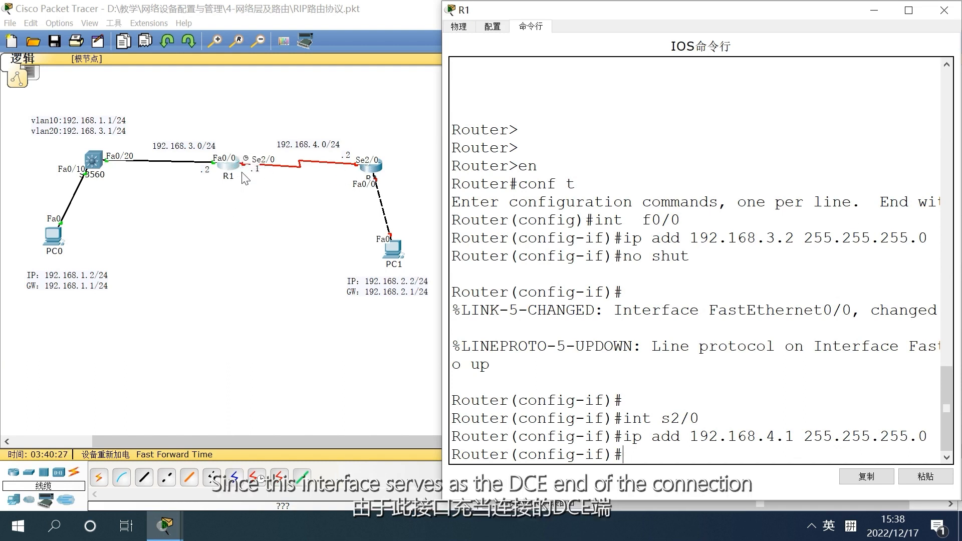
Set the clock rate of R1's serial interface S2/0 to 64000
type("clock rate 64000")
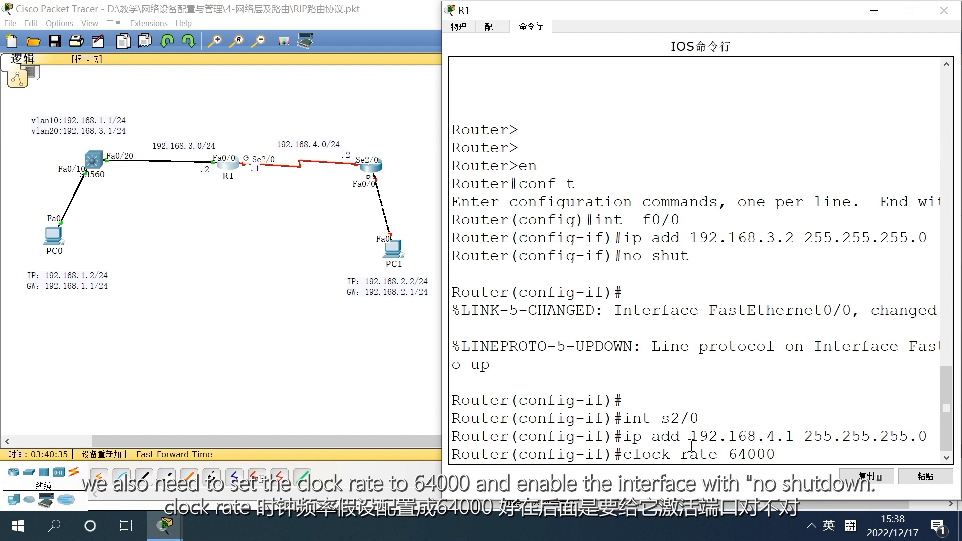
key("Return")
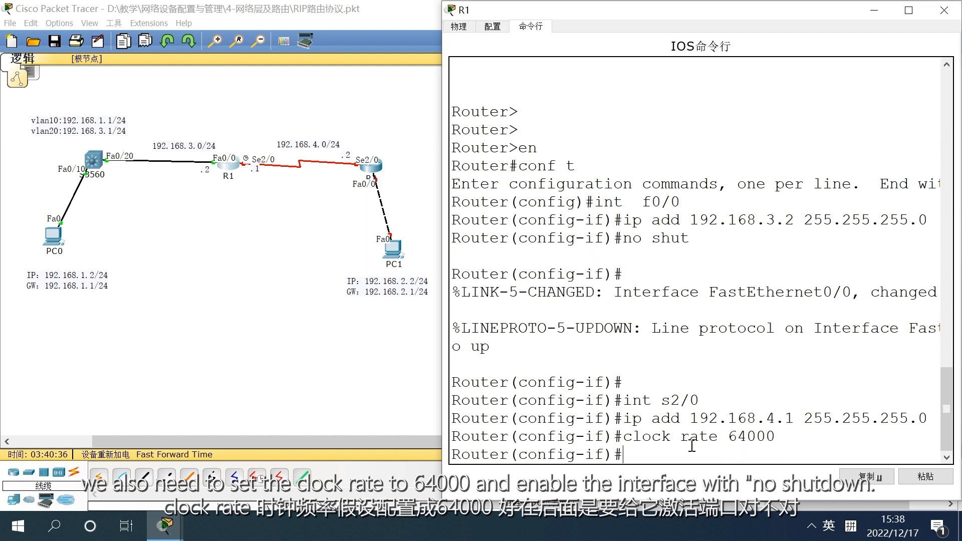
Enable R1's serial interface S2/0 with no shutdown
type("no shut")
key("Return")
key("Return")
key("Return")
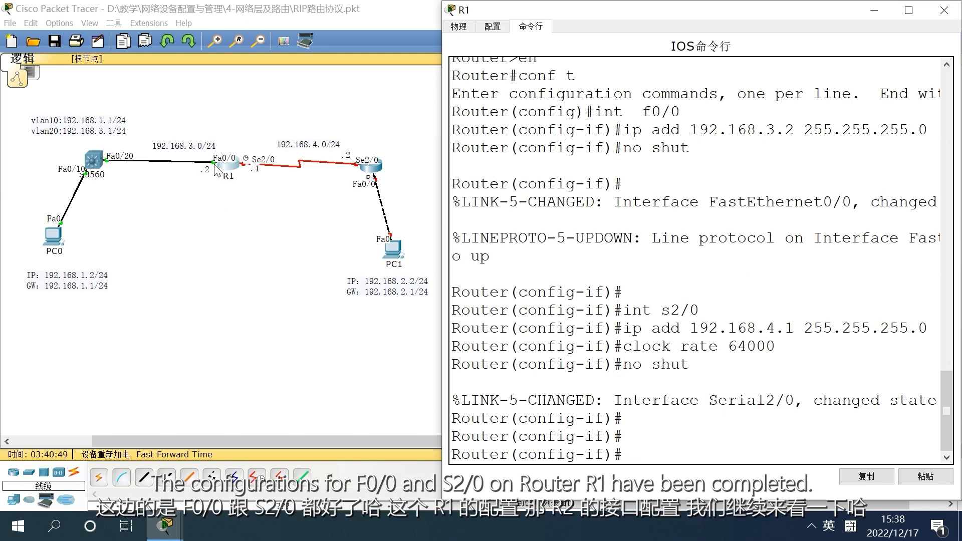
Close the R1 window and open router R2's command line in an enlarged window
left_click(944, 10)
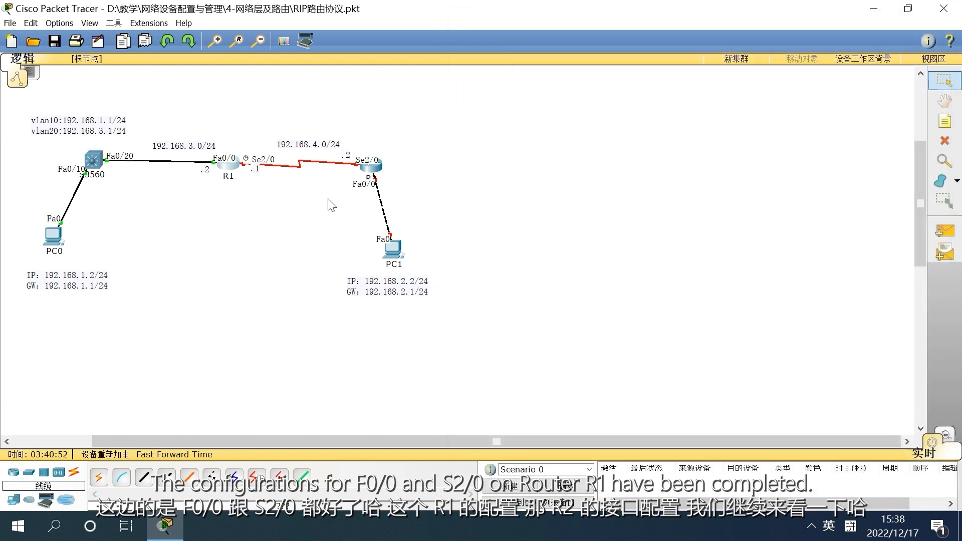
left_click(380, 167)
left_click_drag(434, 152, 571, 15)
left_click(636, 128)
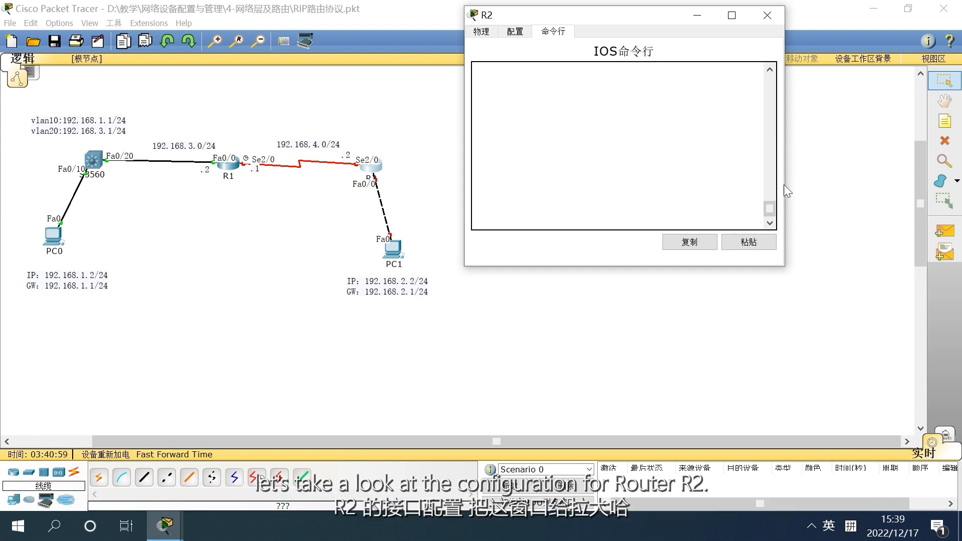
left_click_drag(783, 169, 957, 191)
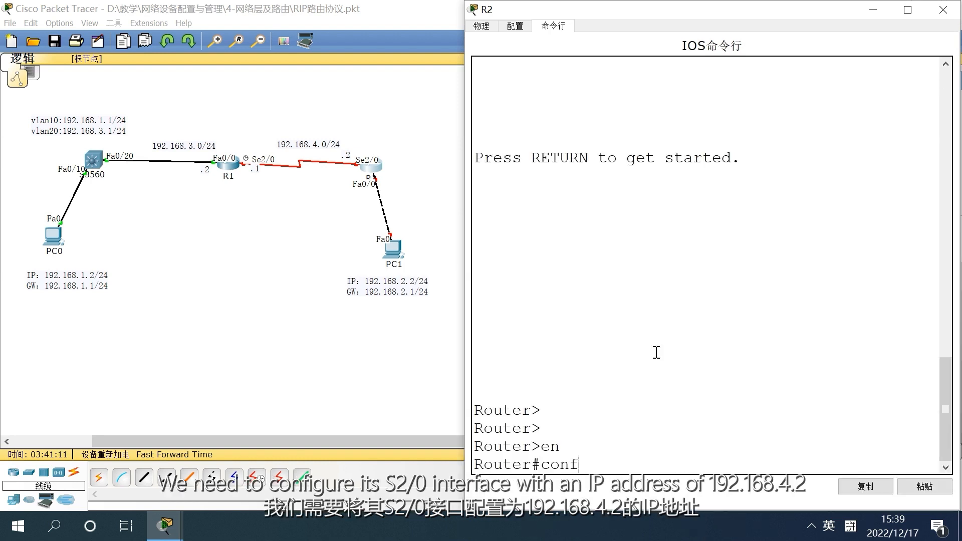
Enter global configuration mode on R2 and select serial interface S2/0 for configuration
type("ter#conf")
key("Return")
type("int")
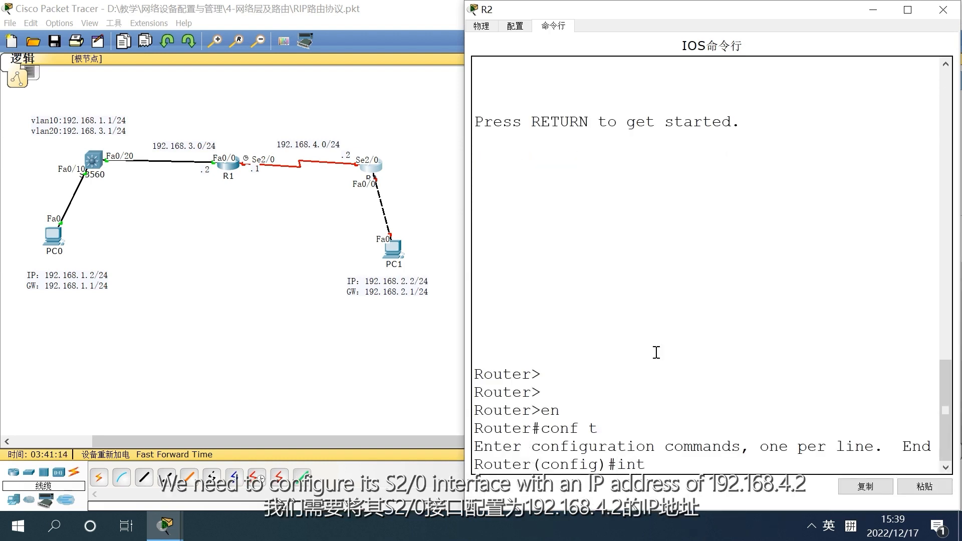
type(" s2/0")
key("Return")
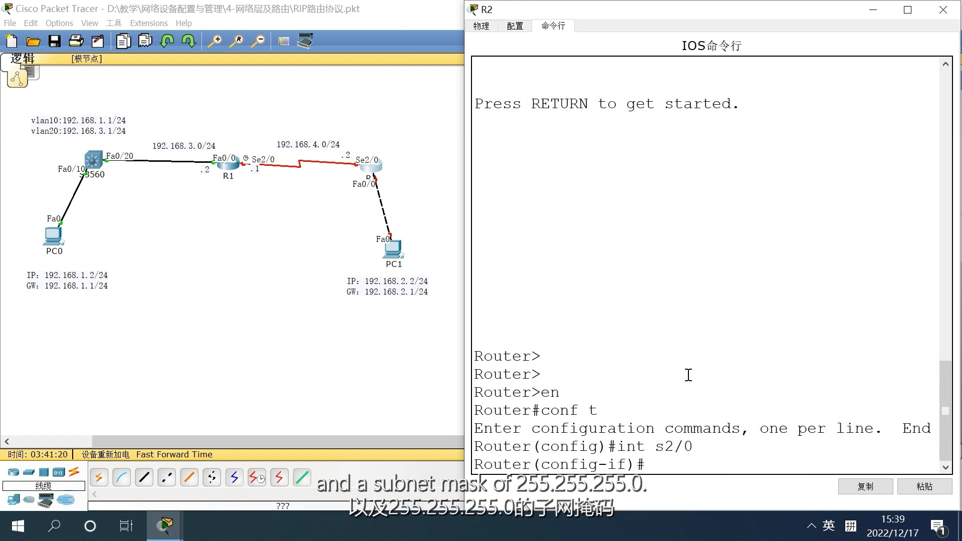
Assign IP address 192.168.4.2 with subnet mask 255.255.255.0 to R2's serial interface S2/0
type("p add 19.")
key("BackSpace")
type("2")
key("BackSpace")
type(".168.4.2")
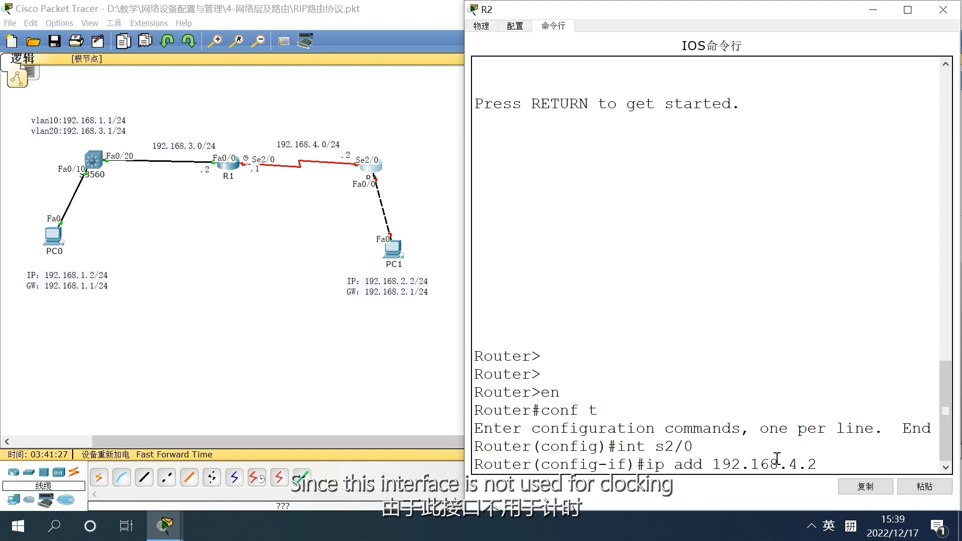
type(" 255.255.255.")
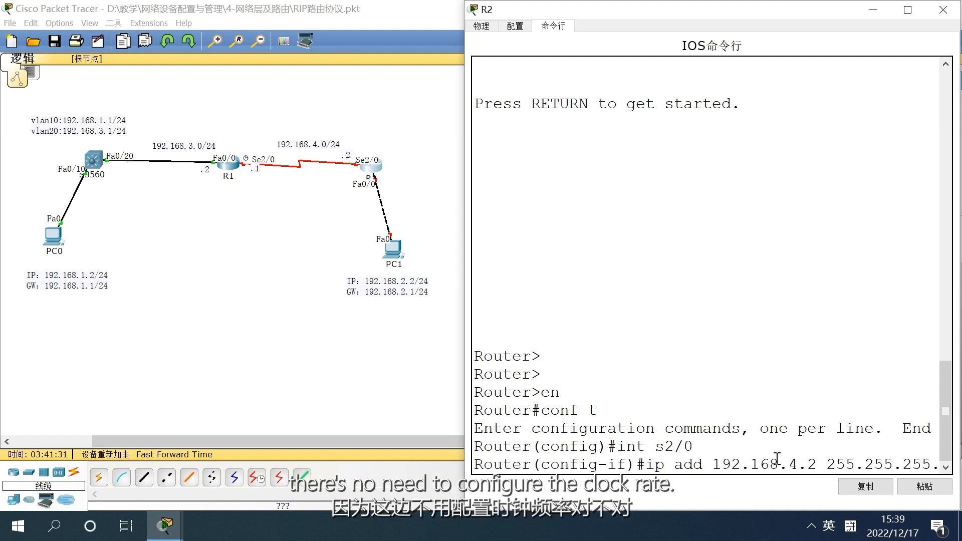
key("Return")
Enable R2's serial interface S2/0 with no shutdown and return to global configuration mode
type("no shut")
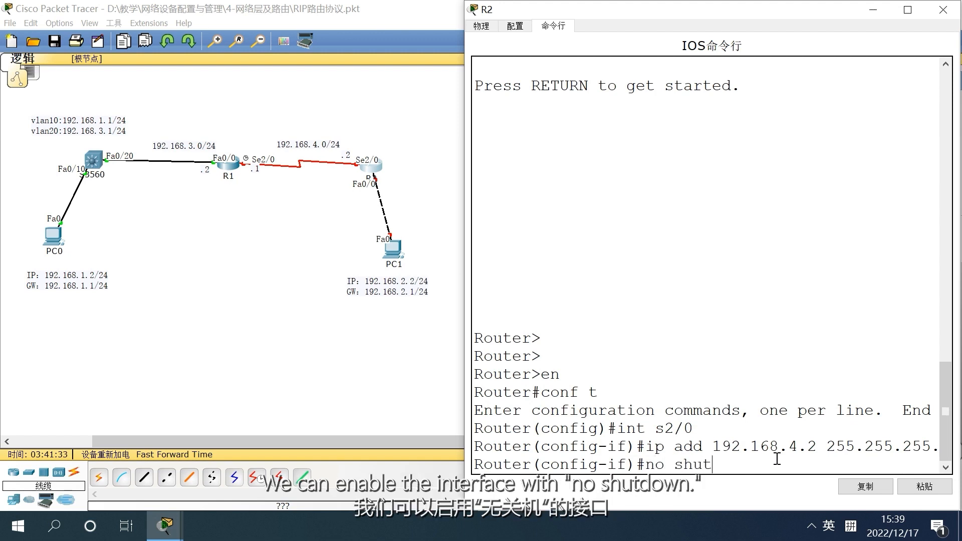
key("Return")
key("Return")
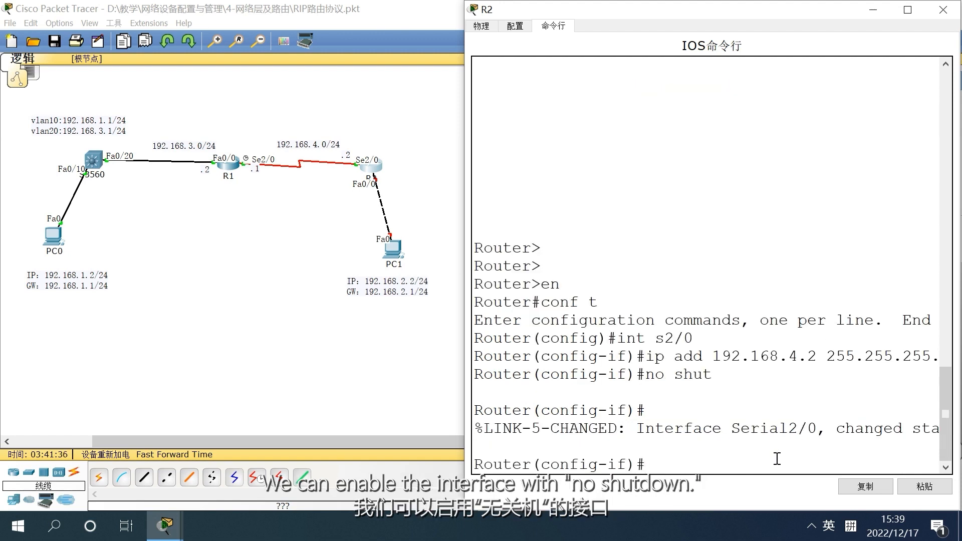
type("exit")
key("Return")
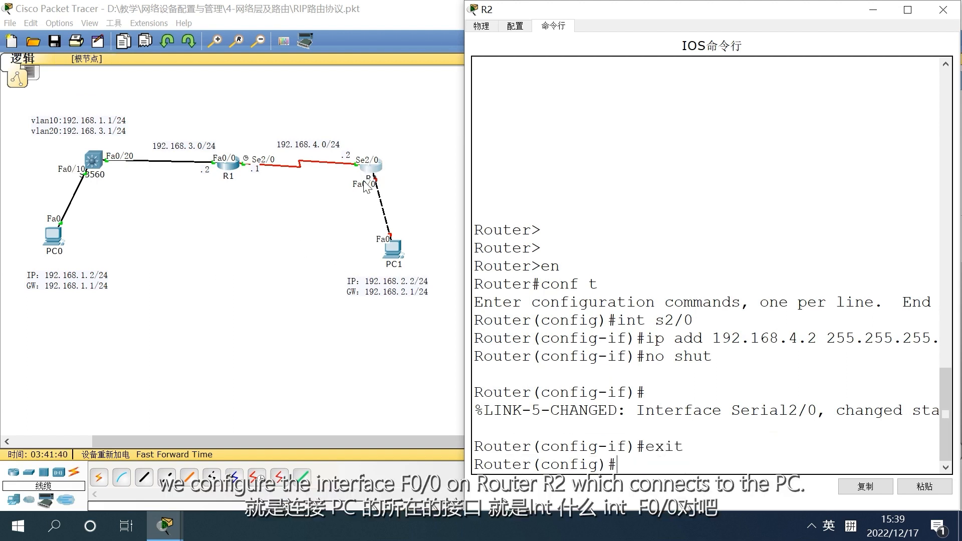
type("int")
key("BackSpace")
key("BackSpace")
type("n")
key("BackSpace")
key("BackSpace")
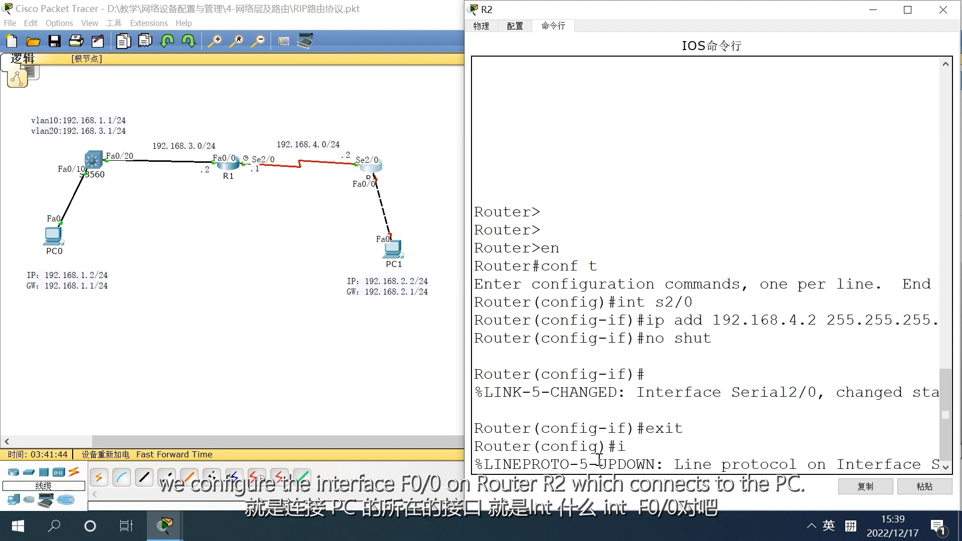
key("Return")
key("Return")
Select R2's FastEthernet interface F0/0 for configuration
type("int f0/0")
key("Return")
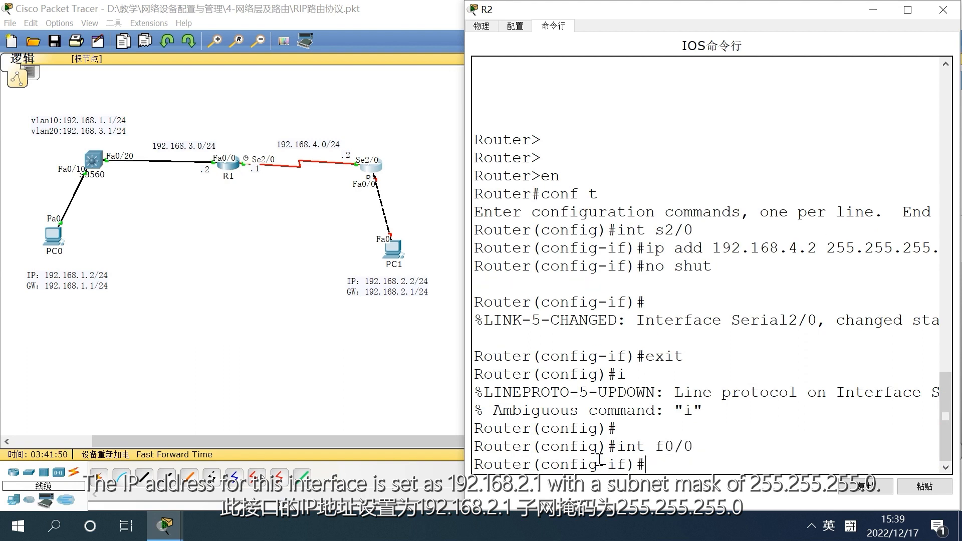
Assign IP address 192.168.2.1 with subnet mask 255.255.255.0 to R2's interface F0/0
type("ip add 192.168")
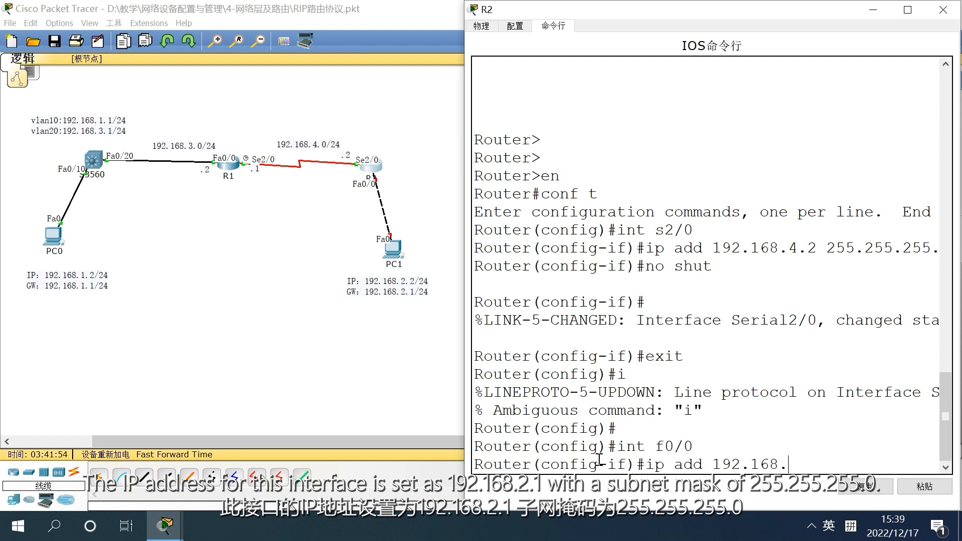
type(".2.1")
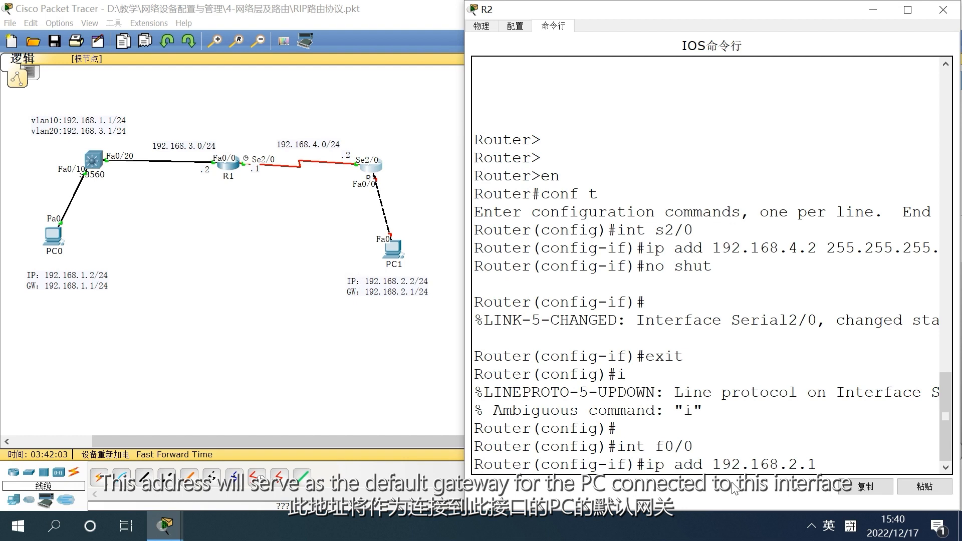
type("55.255.255.0")
key("Return")
Enable R2's interface F0/0 with no shutdown and close the R2 window
type("no sh")
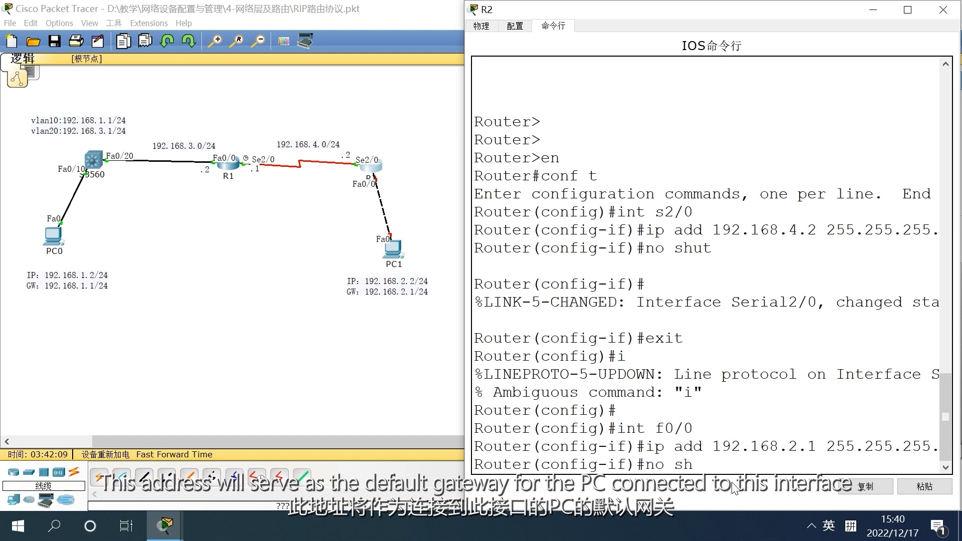
key("Return")
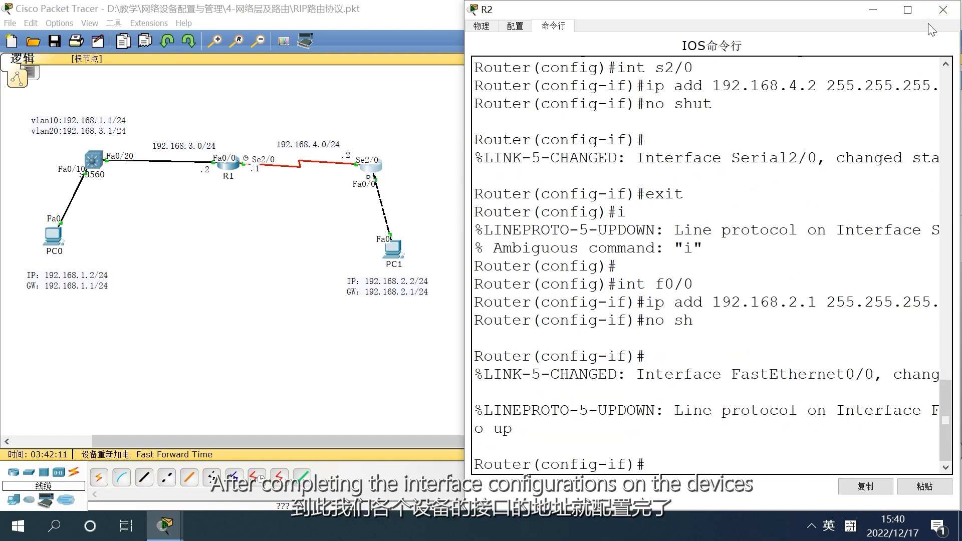
left_click(949, 9)
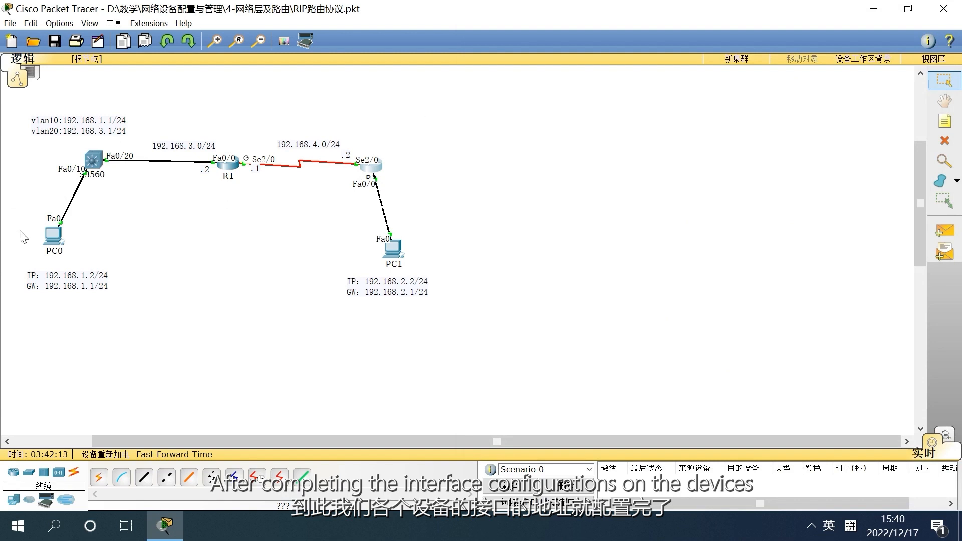
Open PC0's IP configuration and move its window clear of the topology
left_click(51, 236)
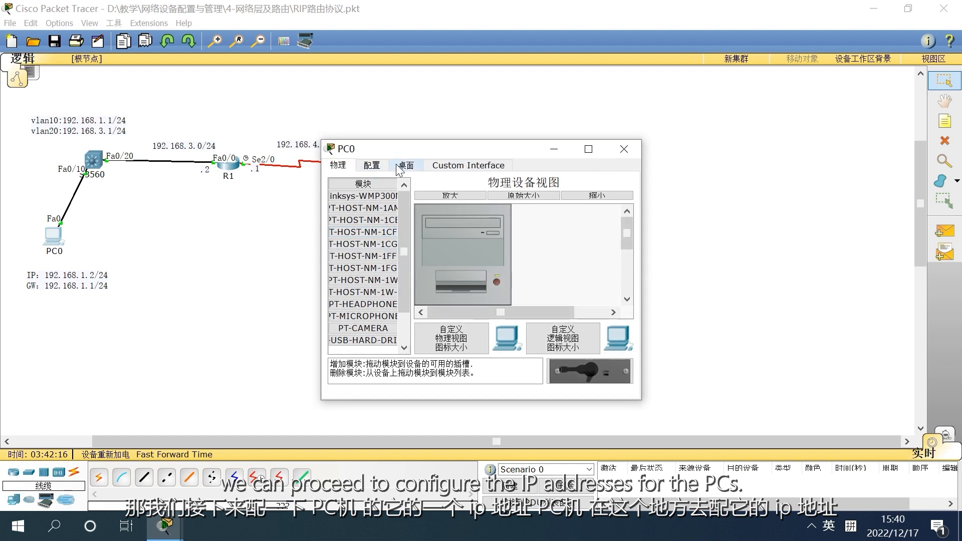
left_click(409, 168)
left_click(361, 226)
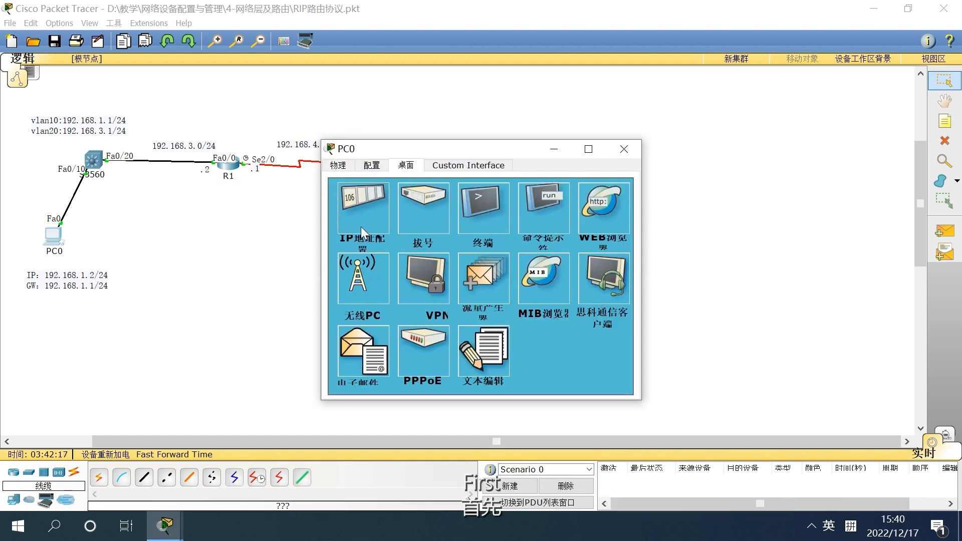
left_click_drag(474, 150, 677, 122)
Set PC0's IP address to 192.168.1.2, subnet mask to 255.255.255.0 and default gateway to 192.168.1.1, then close its window
left_click(646, 201)
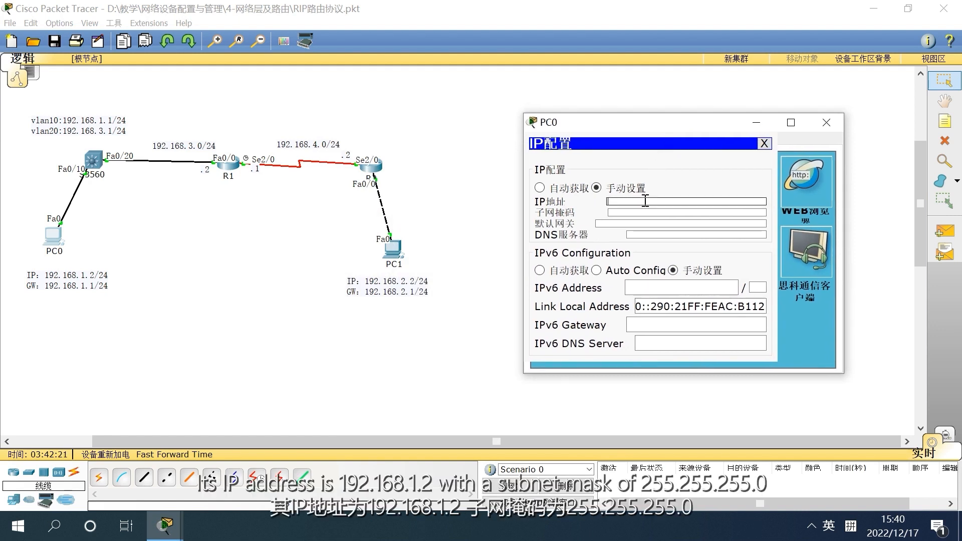
type("192.168.1.2")
left_click(635, 213)
left_click(629, 222)
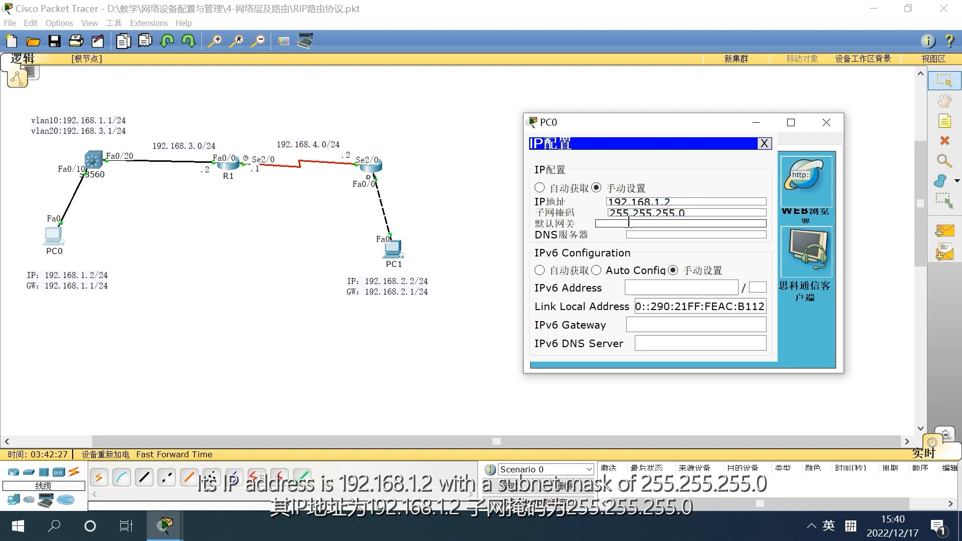
type("192.168.1.1")
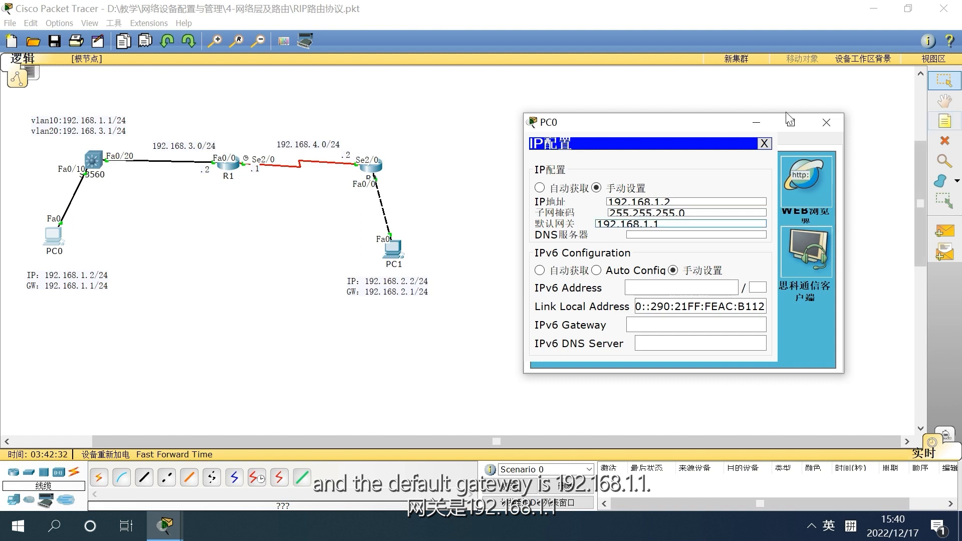
left_click(764, 143)
left_click(826, 123)
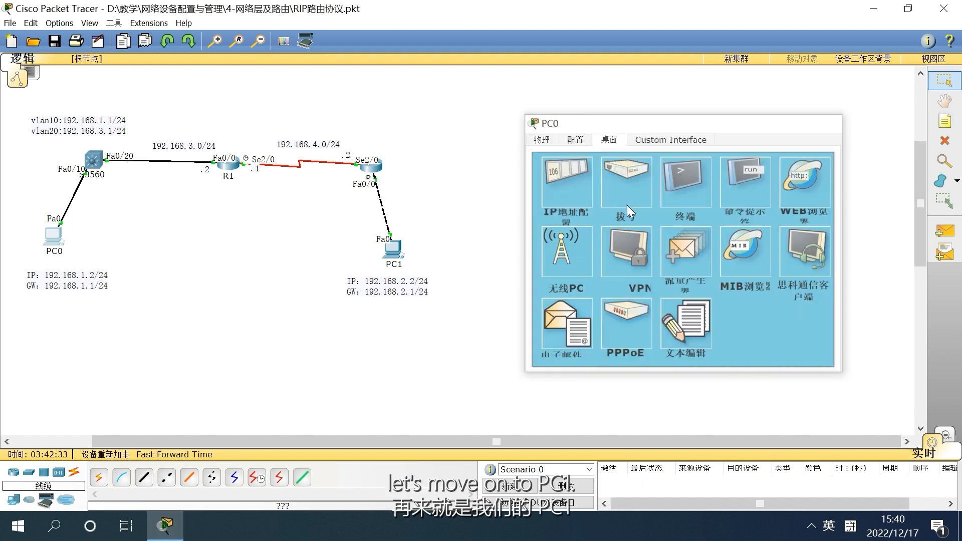
Open PC1's IP configuration and move its window clear of the topology
left_click(397, 245)
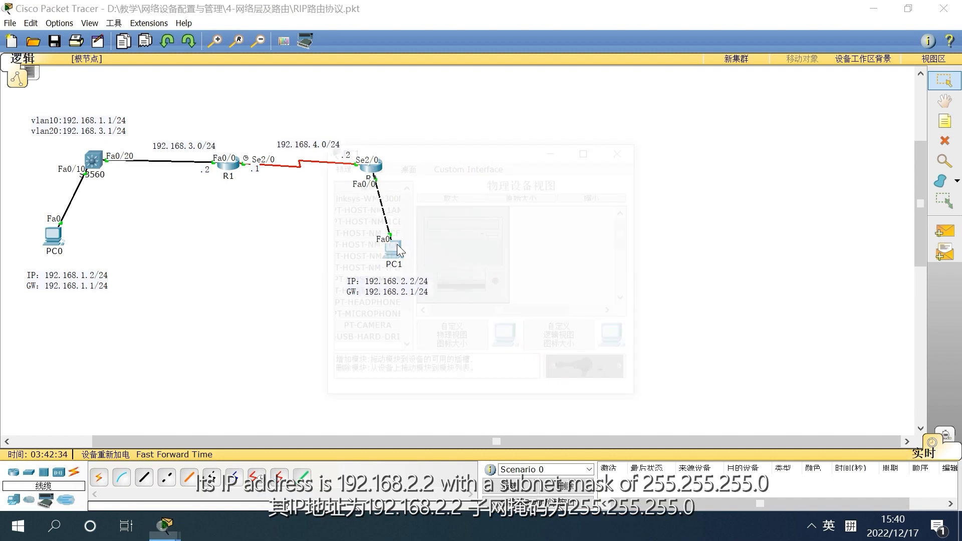
left_click(406, 167)
left_click(458, 165)
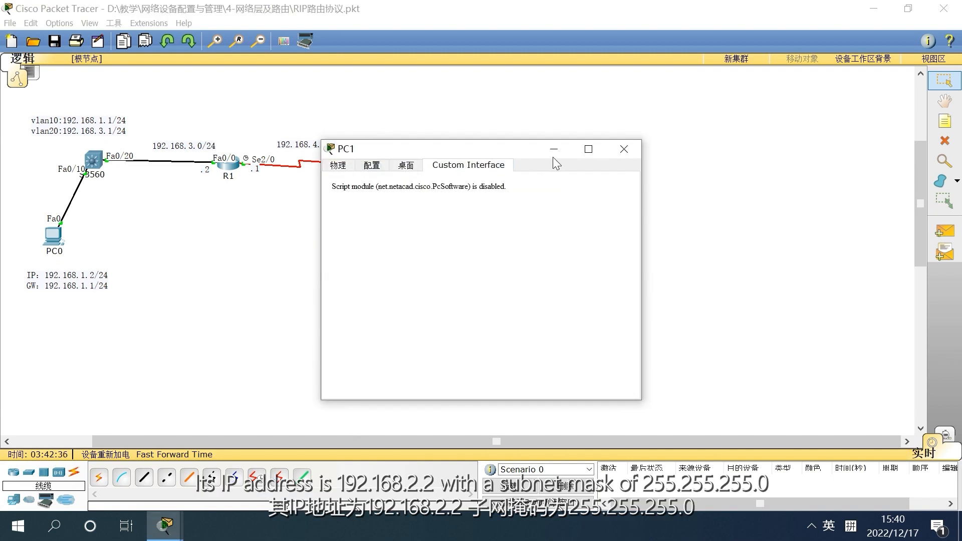
left_click(398, 165)
left_click_drag(426, 150, 658, 102)
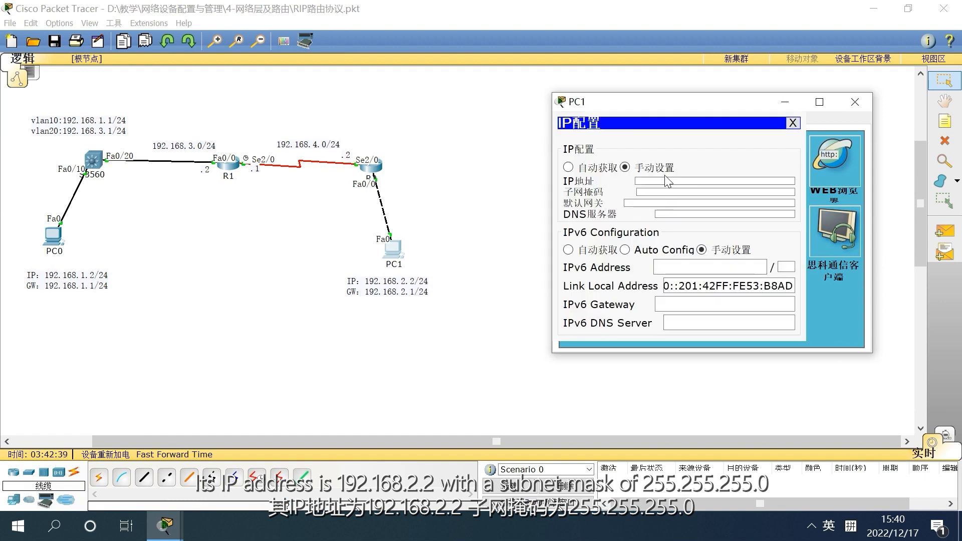
Set PC1's IP address to 192.168.2.2 with subnet mask 255.255.255.0
left_click(664, 180)
type("192")
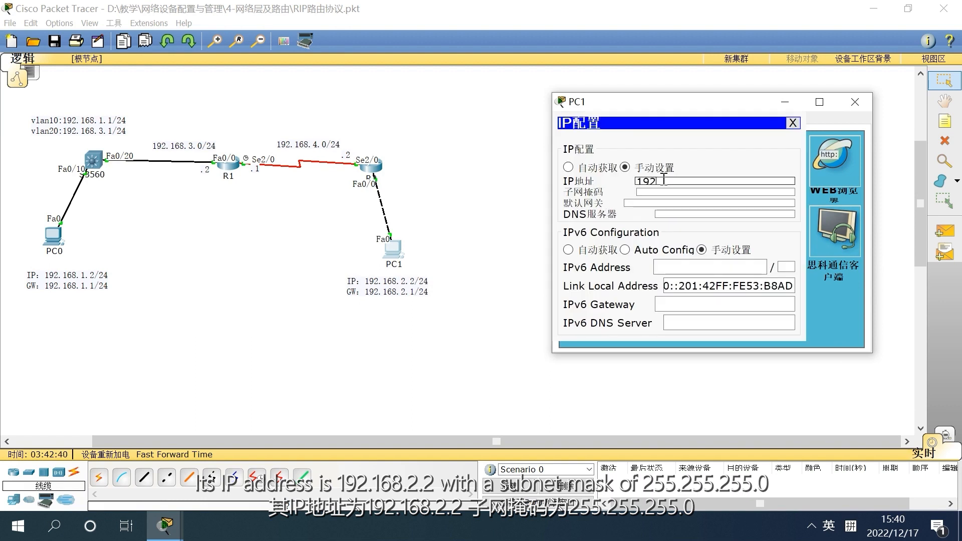
type(".168.")
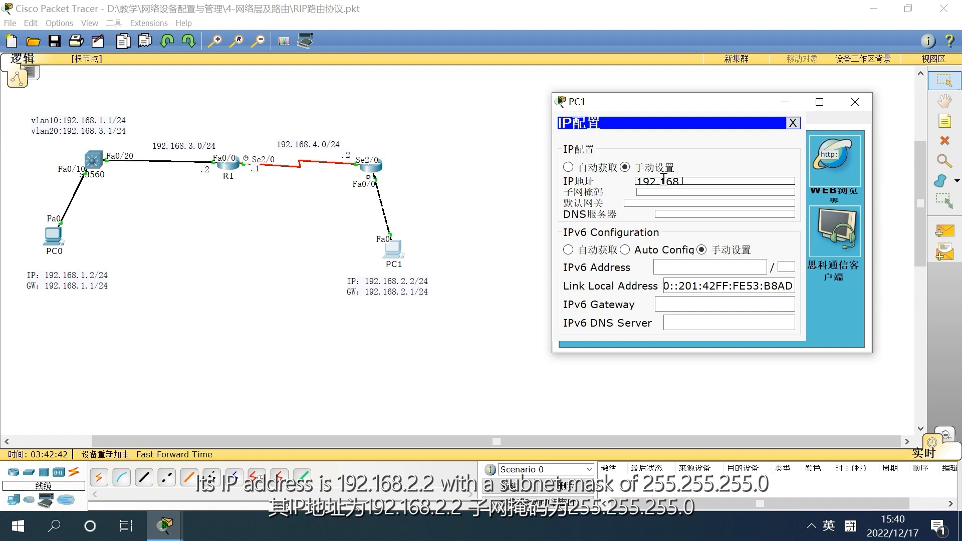
type("2.2")
key("Tab")
key("Tab")
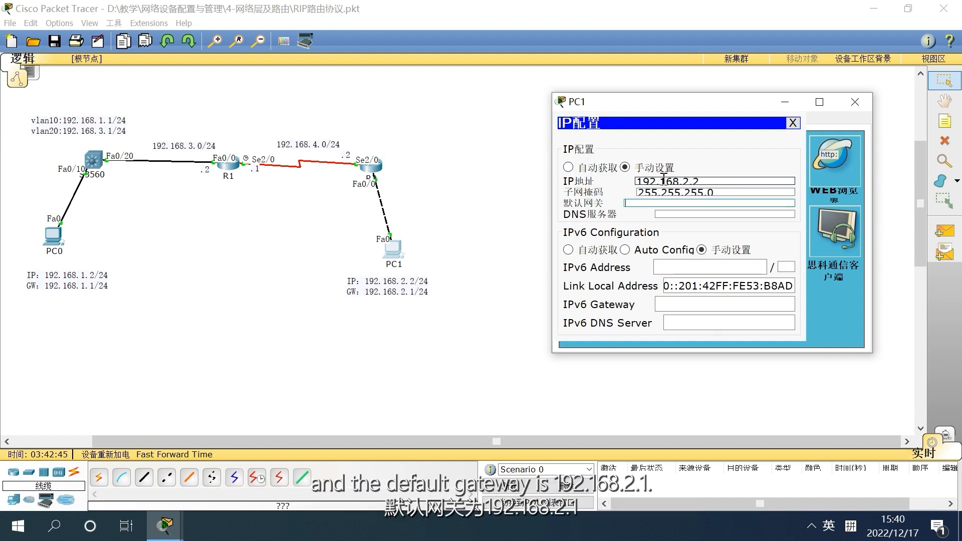
type("192.168.2.1")
Set PC1's default gateway to 192.168.2.1 and close the PC1 window
left_click(792, 123)
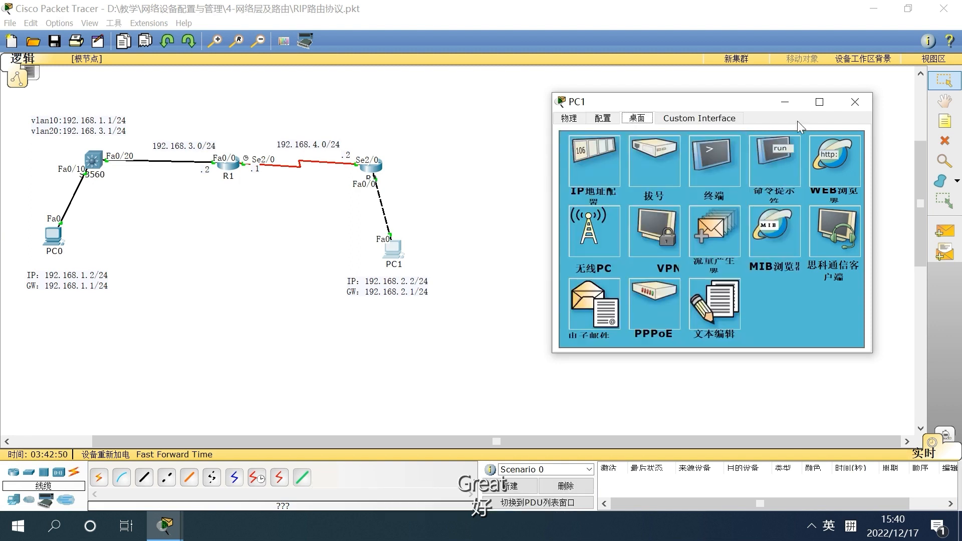
left_click(854, 103)
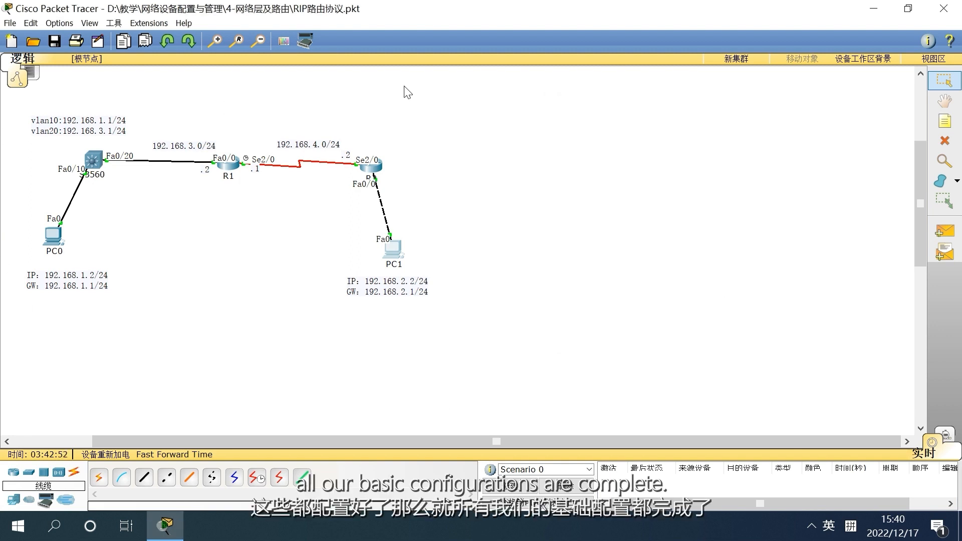
Reopen router R1's command line, return to global configuration mode, set the hostname to R1 and close the window
left_click(227, 171)
left_click_drag(508, 154, 678, 106)
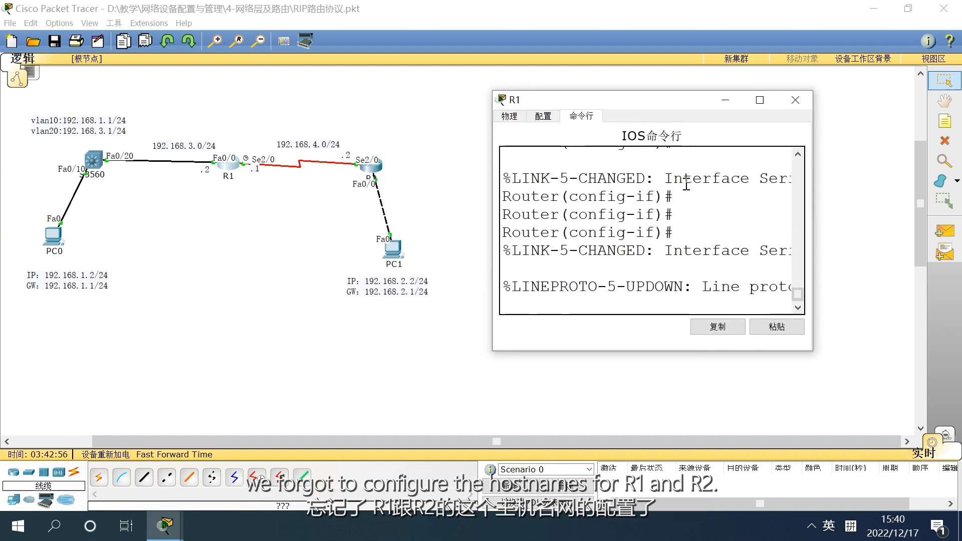
key("Return")
key("Return")
key("Return")
type("exit")
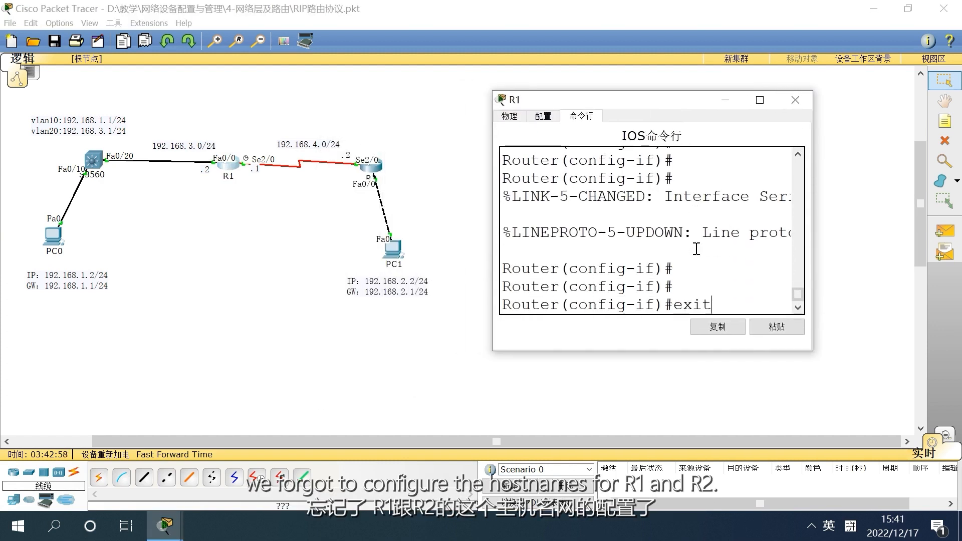
key("Return")
type("hostname R1")
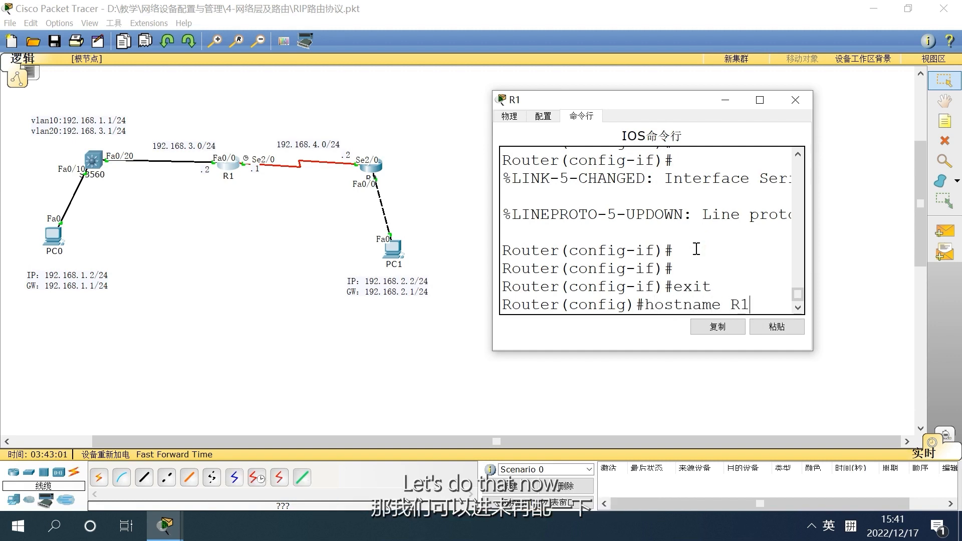
key("Return")
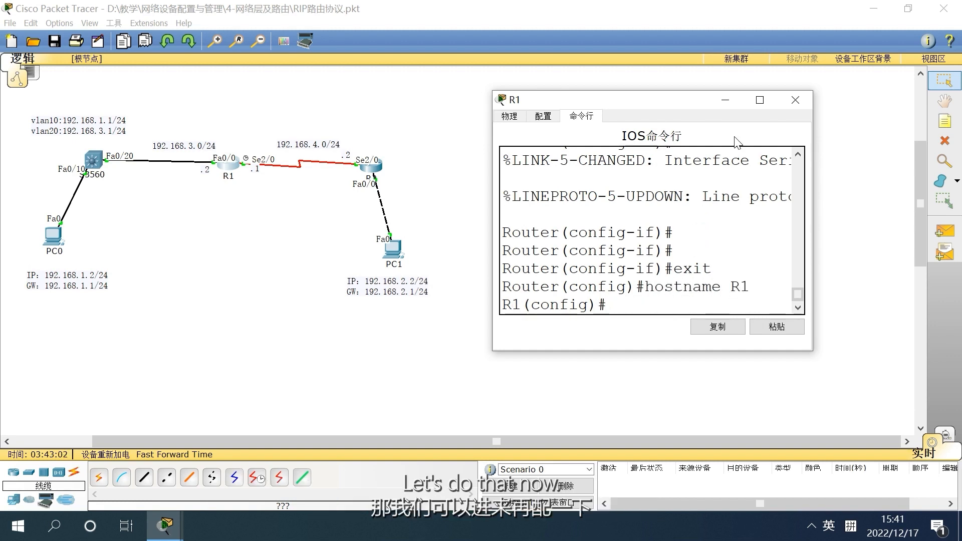
left_click(796, 100)
Reopen router R2's command line, return to global configuration mode, set the hostname to R2 and close the window
left_click(369, 171)
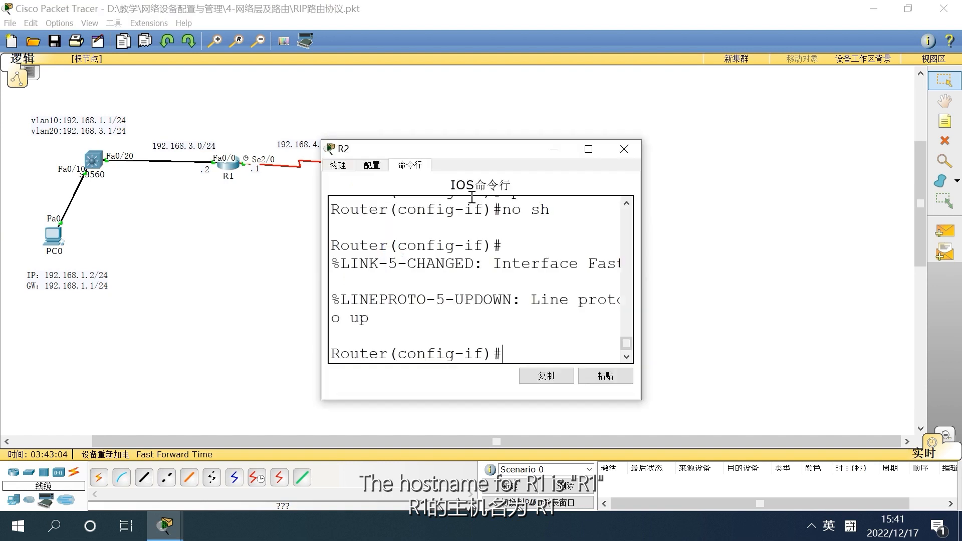
type("EXIT")
key("Return")
type("hostname R2")
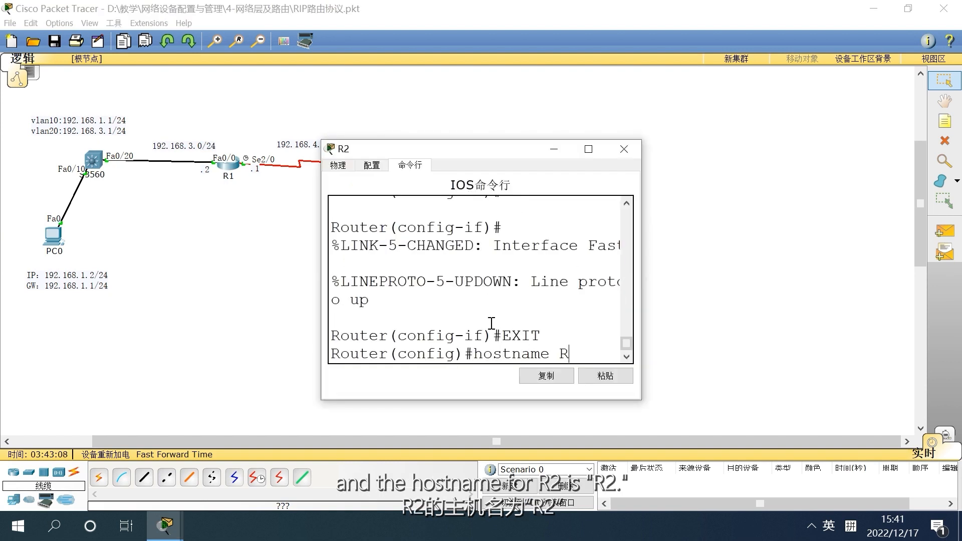
key("Return")
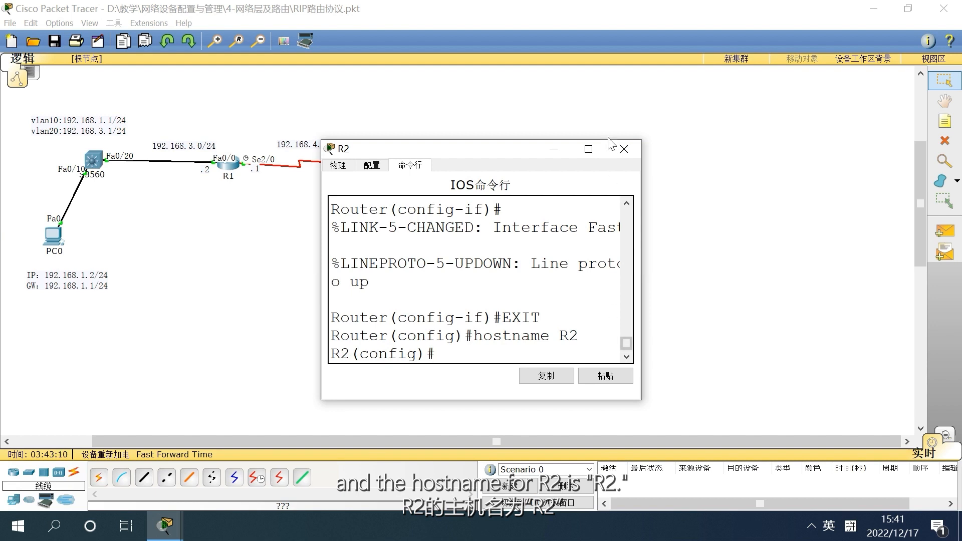
left_click(620, 147)
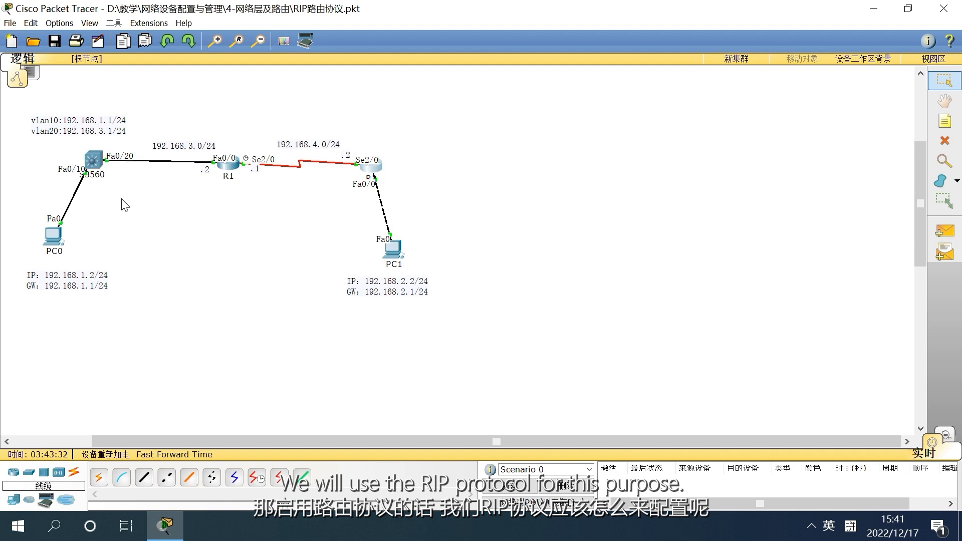
Open switch S3560's command line in a widened window and return to global configuration mode
left_click(94, 160)
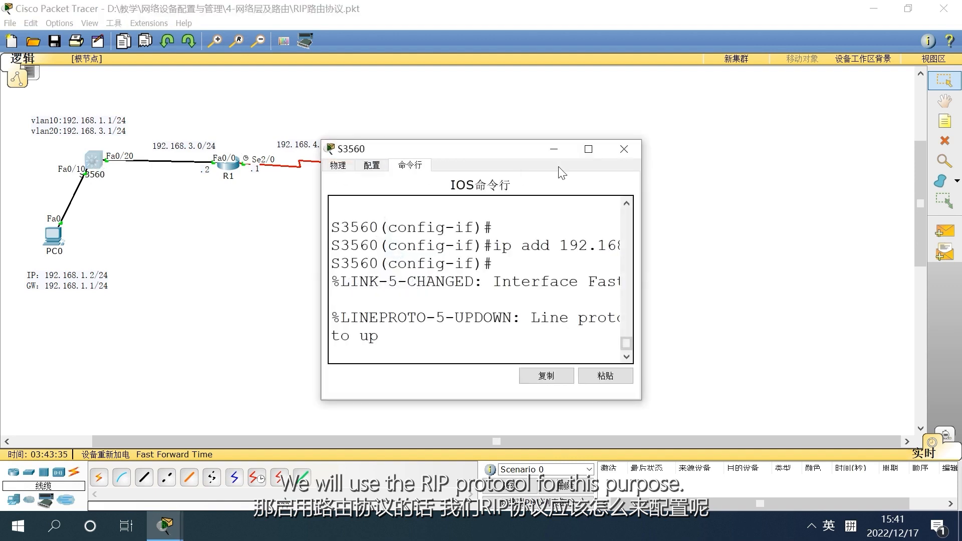
left_click_drag(489, 149, 580, 79)
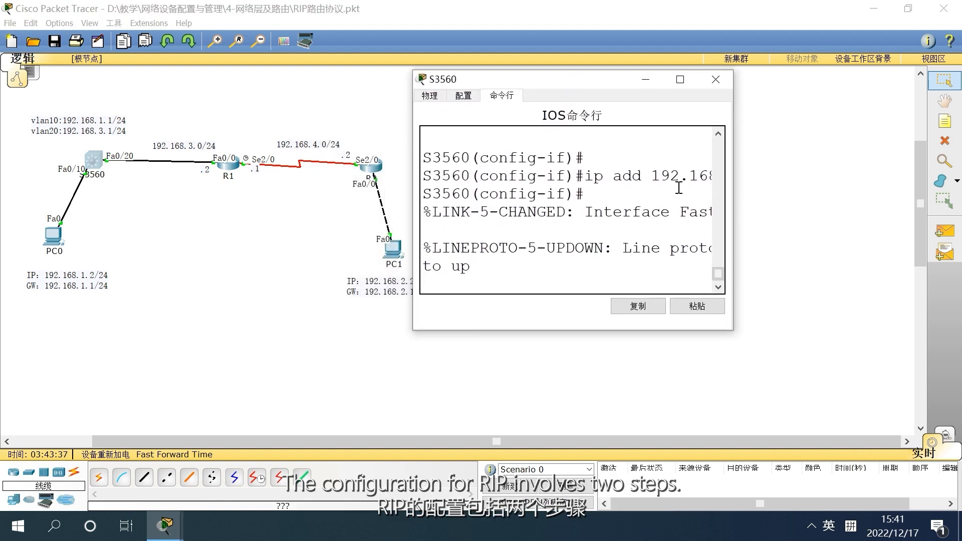
left_click_drag(733, 225, 923, 225)
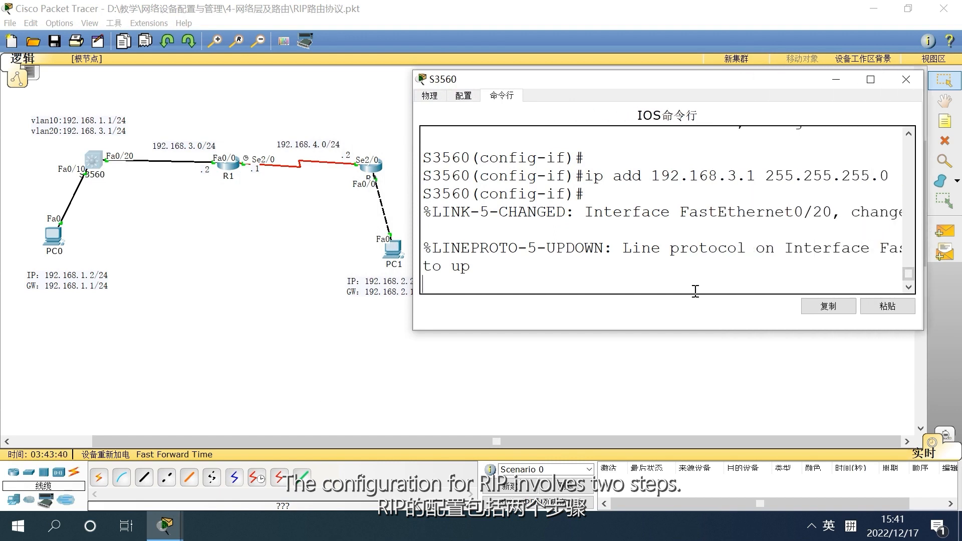
key("Return")
key("Return")
key("Return")
type("exit")
key("Return")
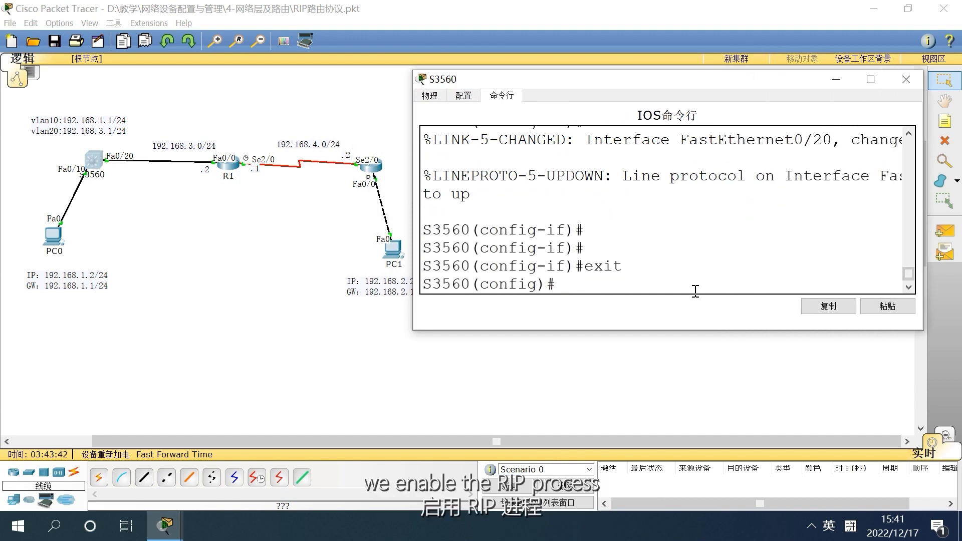
Enable the RIP routing process on S3560 with router rip
type("router rip")
key("Return")
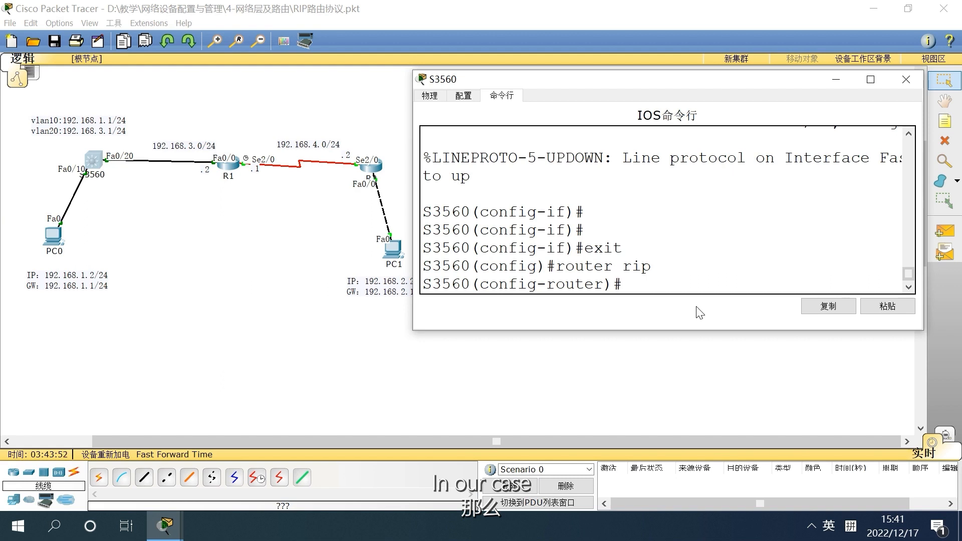
Advertise the directly connected network 192.168.1.0 in S3560's RIP process using the net command
type("net")
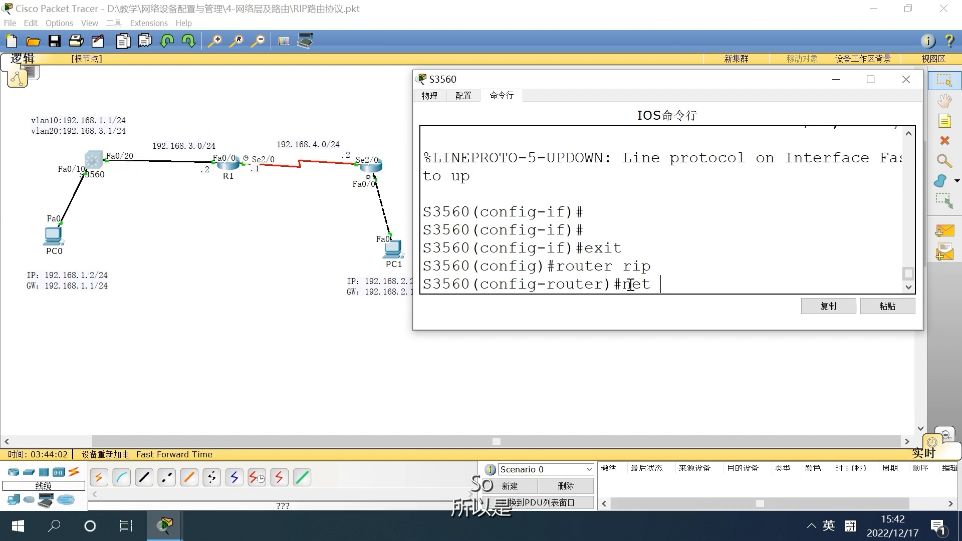
type("192.168")
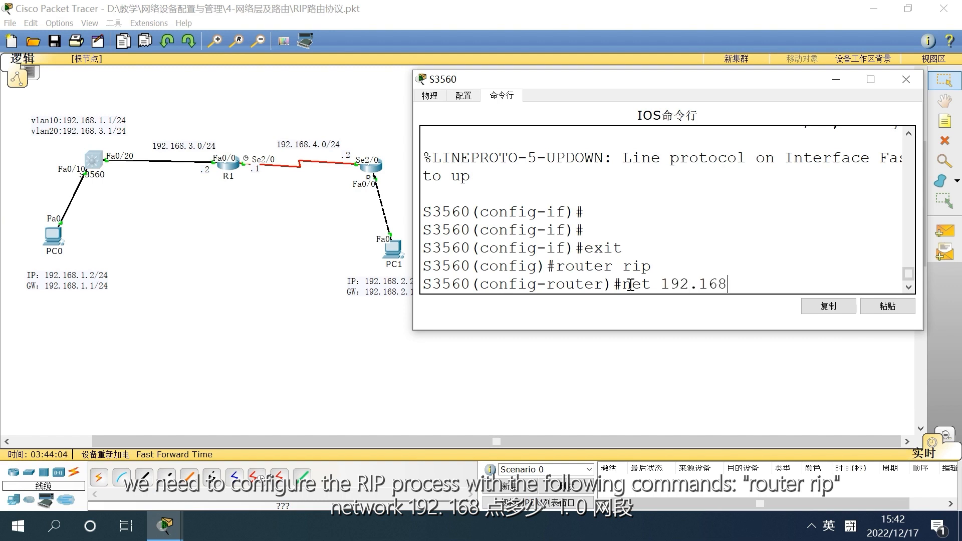
type(".1.0")
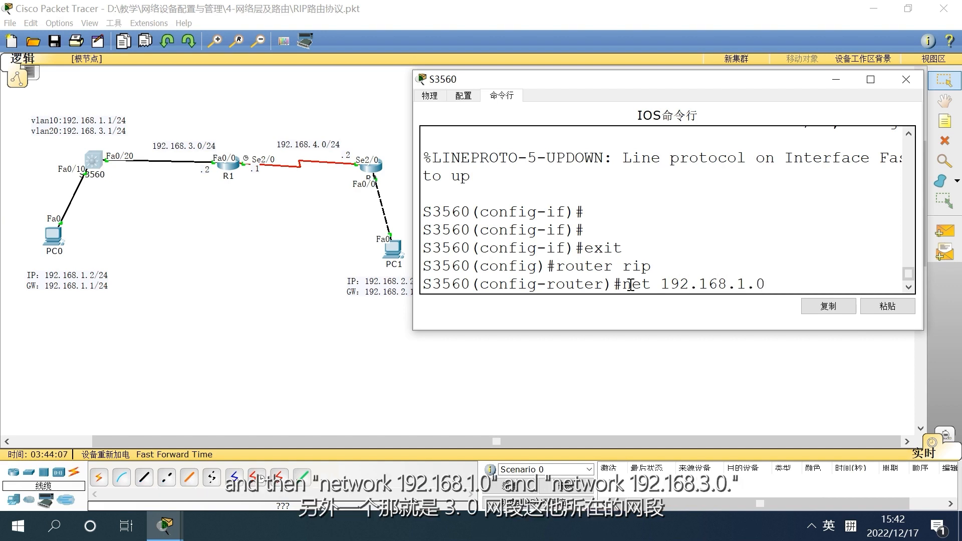
key("Return")
Advertise network 192.168.3.0 in S3560's RIP process by reusing the previous net command
key("Up")
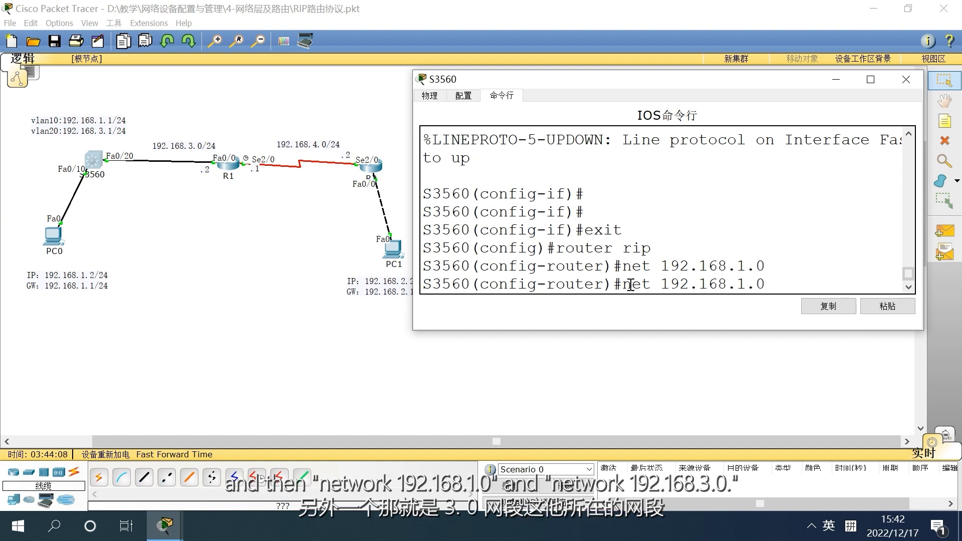
key("Left")
key("Left")
key("BackSpace")
type("3")
key("Return")
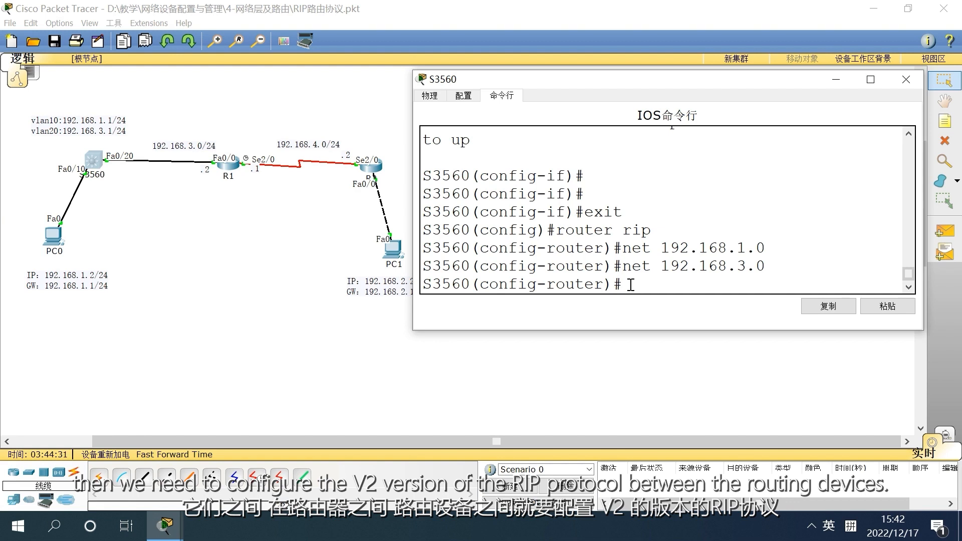
Set S3560's RIP process to version 2 and close the switch's window
type("ersion")
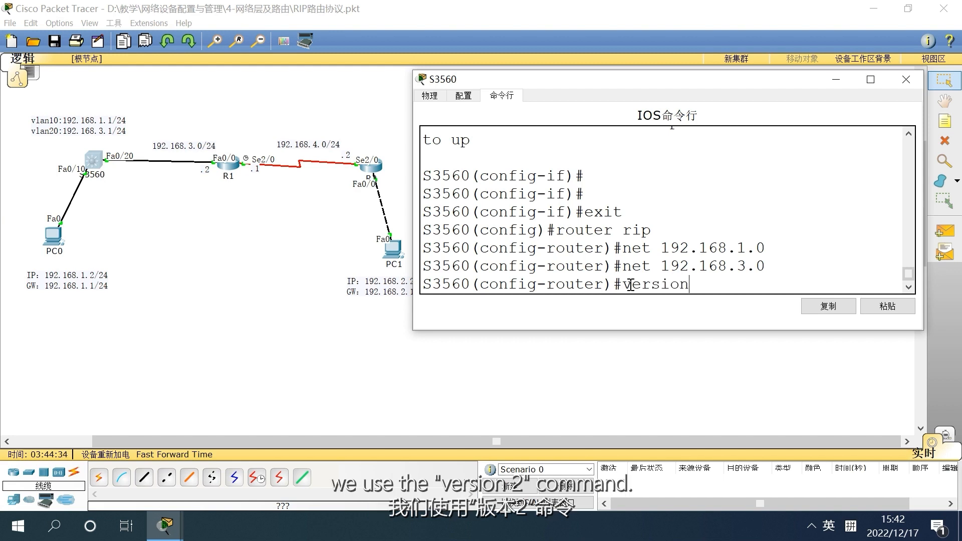
type(" 2")
key("Return")
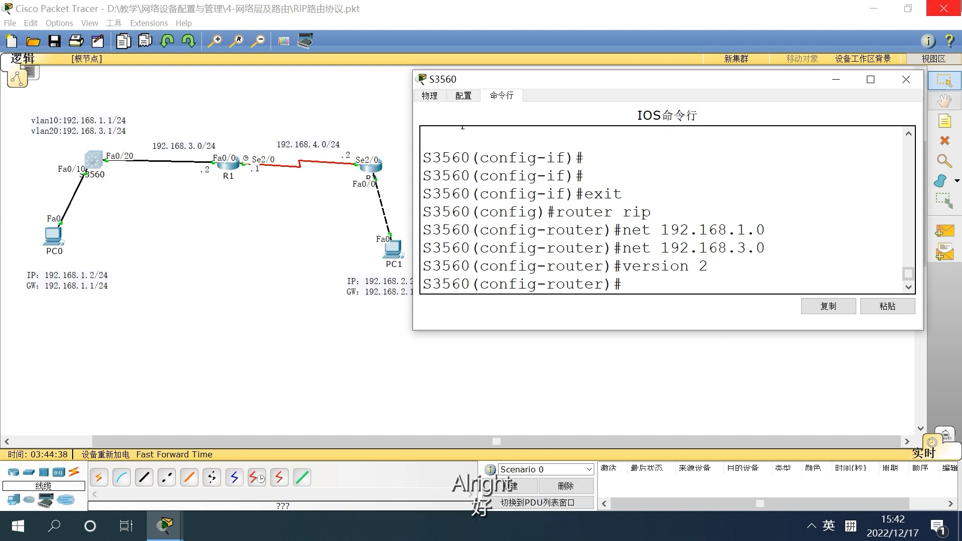
left_click(905, 81)
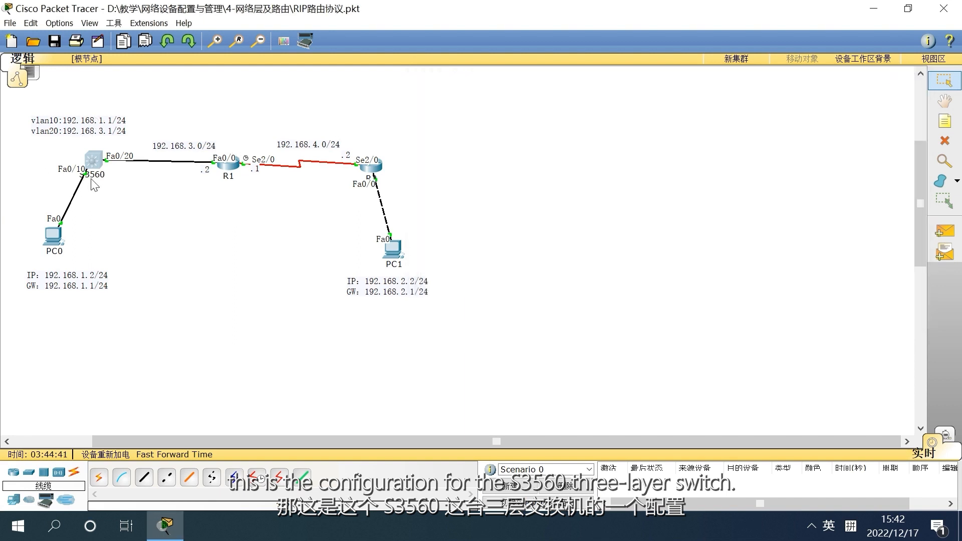
Open router R1's command line in a widened window clear of the topology and enable the RIP process with router rip
left_click(227, 169)
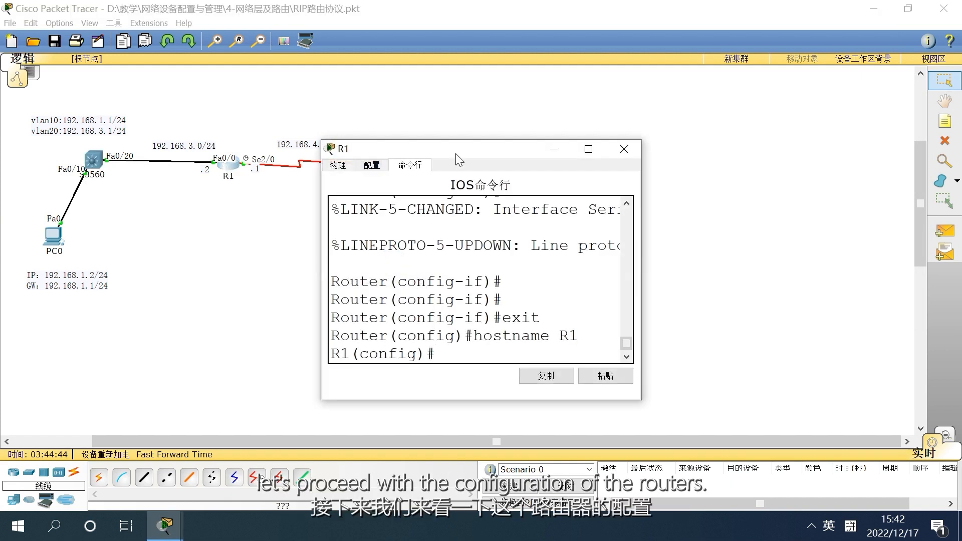
left_click_drag(465, 147, 576, 108)
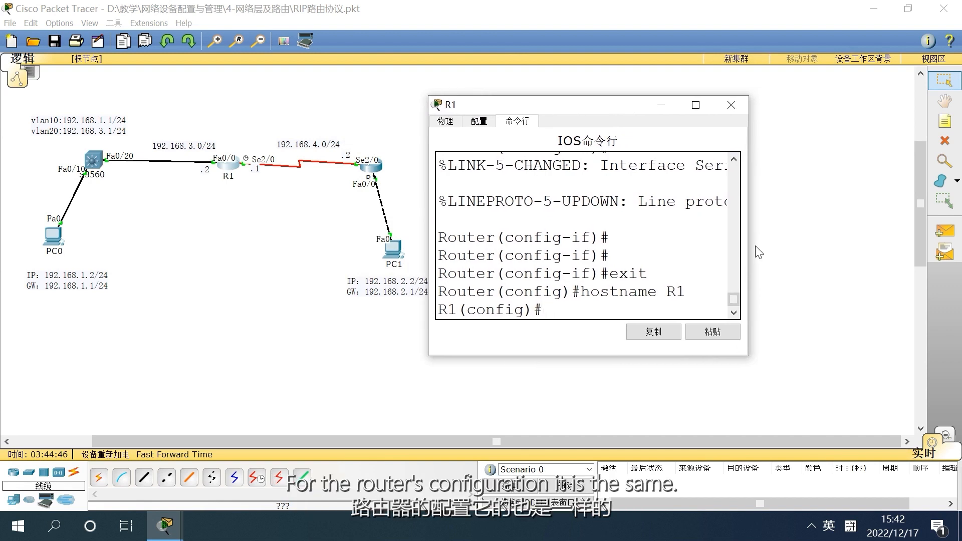
left_click_drag(749, 246, 957, 248)
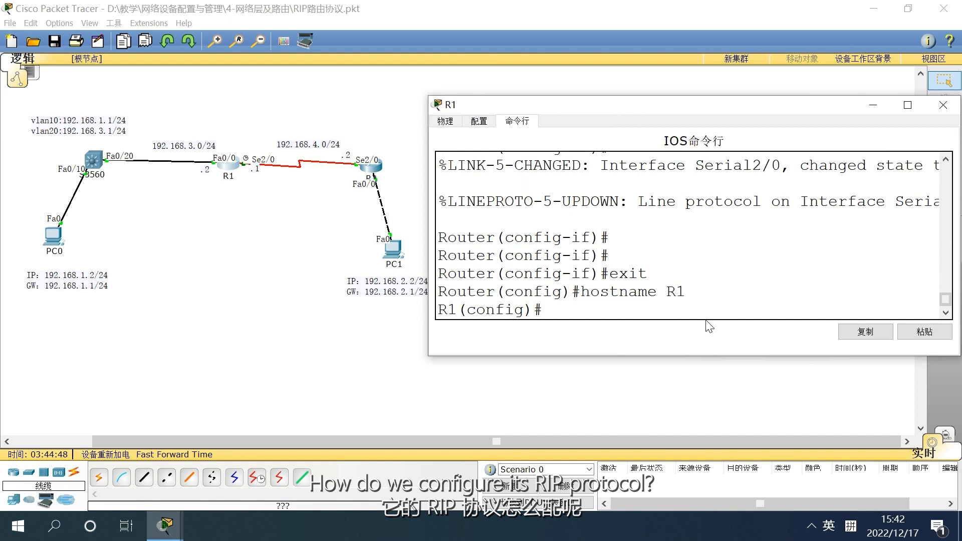
type("router ")
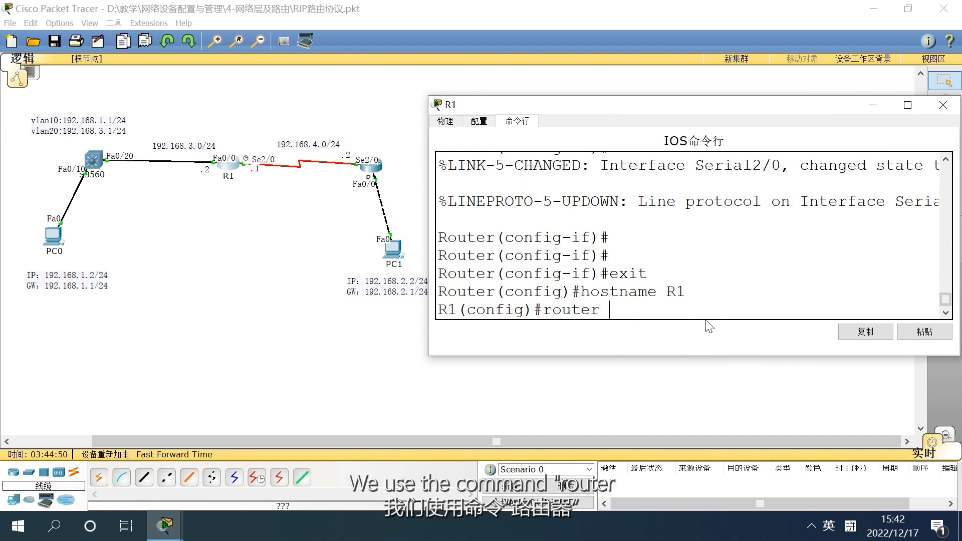
type("rip")
key("Return")
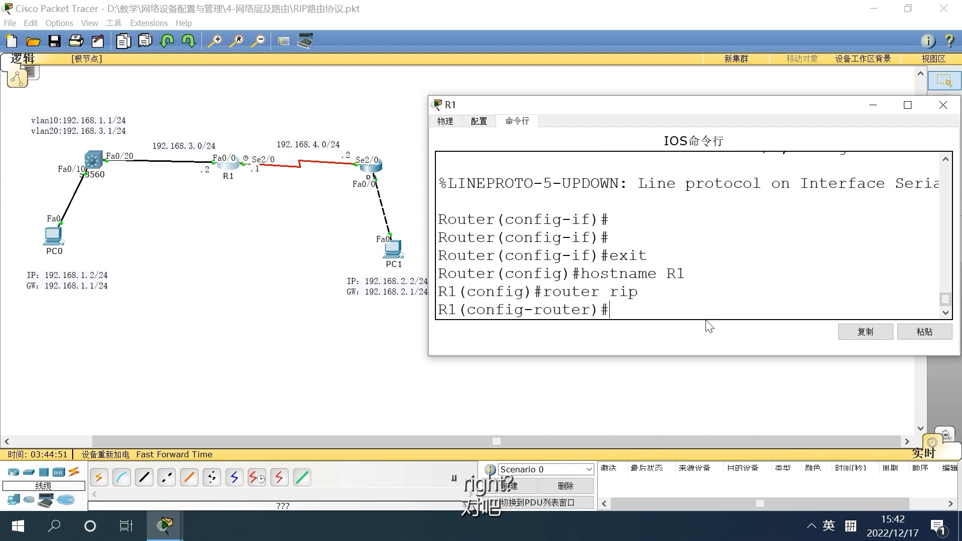
Advertise the directly connected network 192.168.3.0 in R1's RIP process using the network command
type("net")
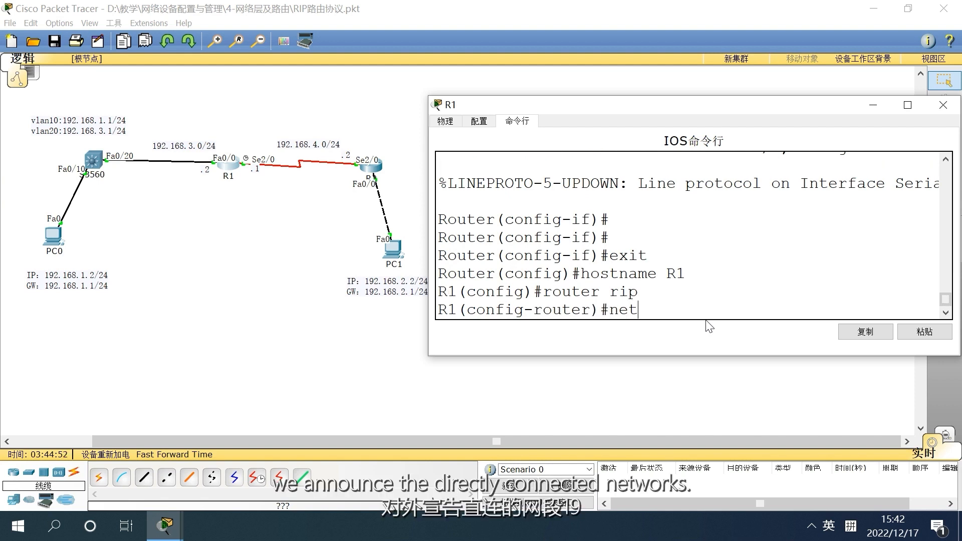
type("work 18")
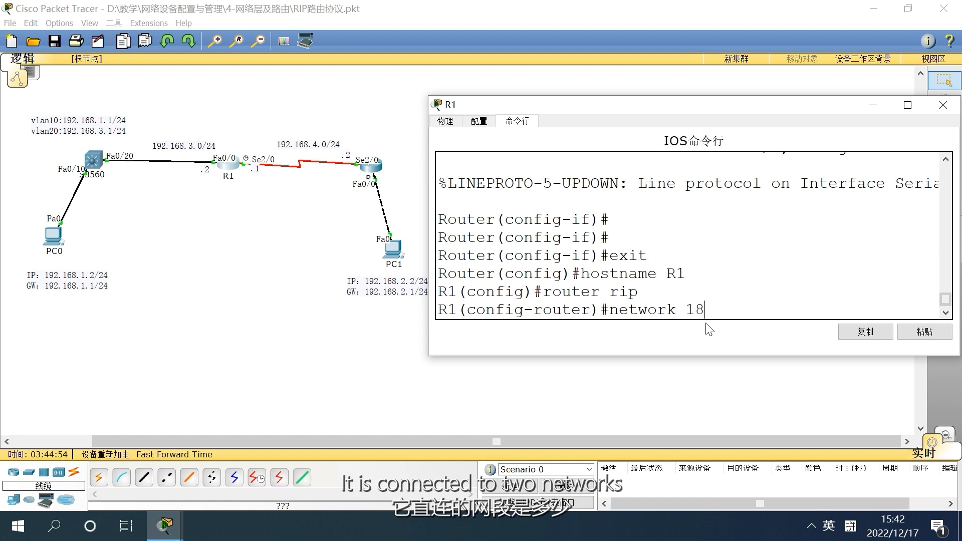
key("BackSpace")
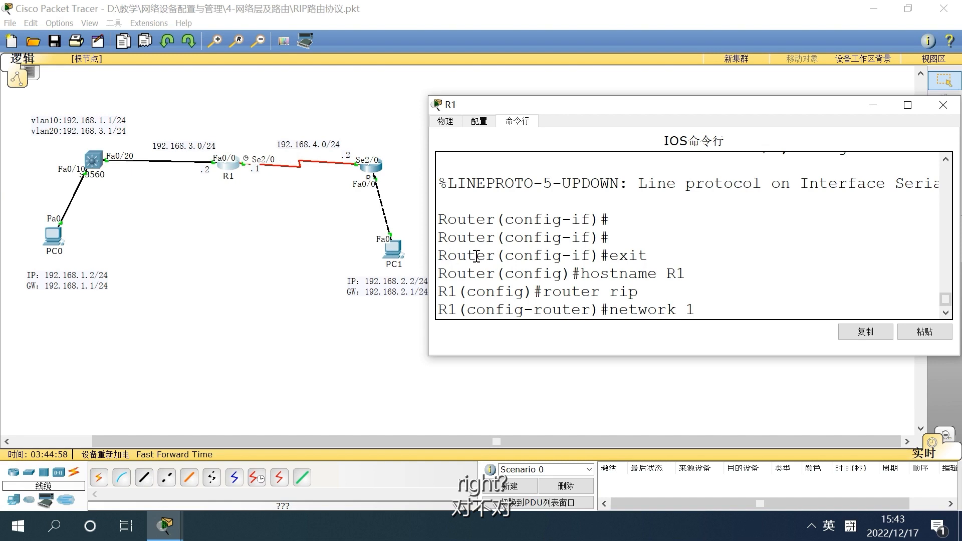
type("92.168.3.0")
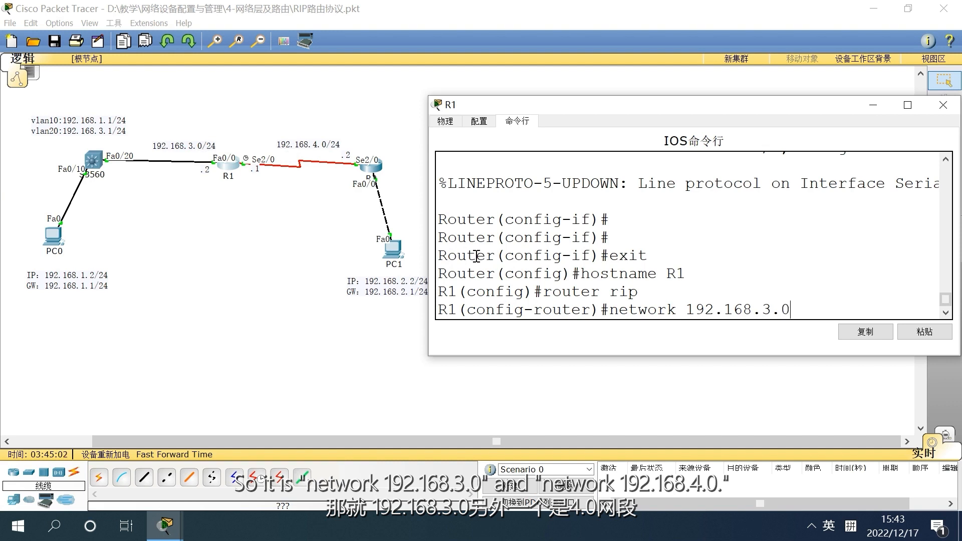
key("Return")
Advertise network 192.168.4.0 in R1's RIP process by reusing the previous network command
key("Up")
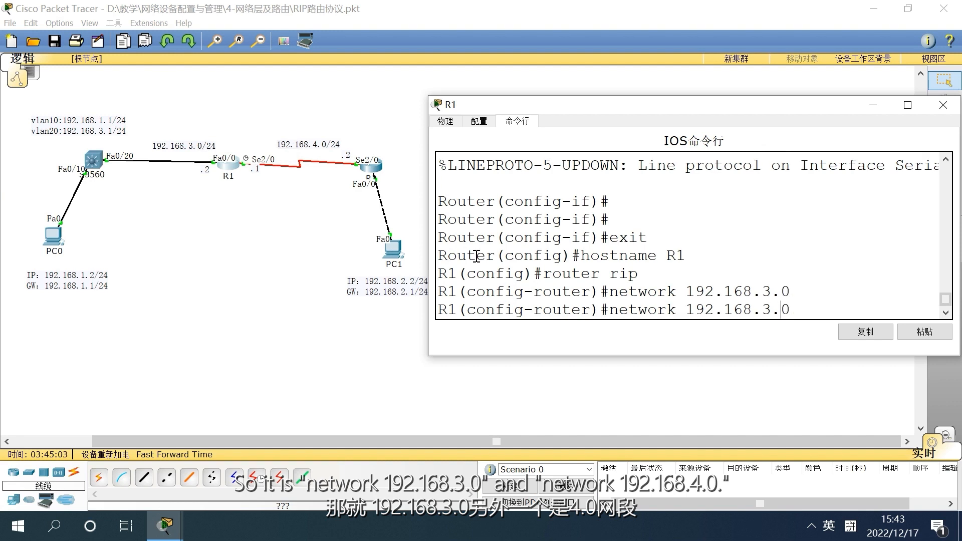
key("Left")
key("Left")
key("BackSpace")
type("4")
key("Return")
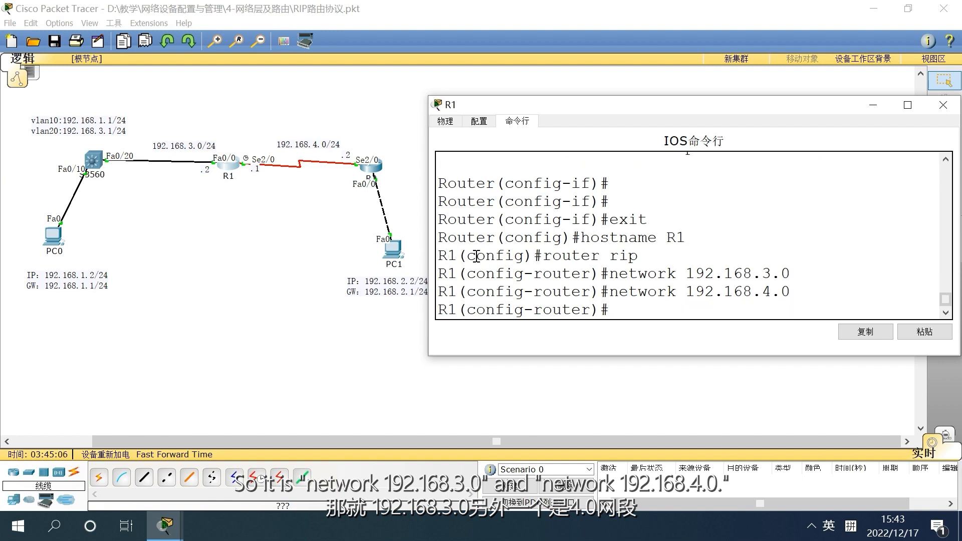
Set R1's RIP process to version 2 and close the router's window
type("vers")
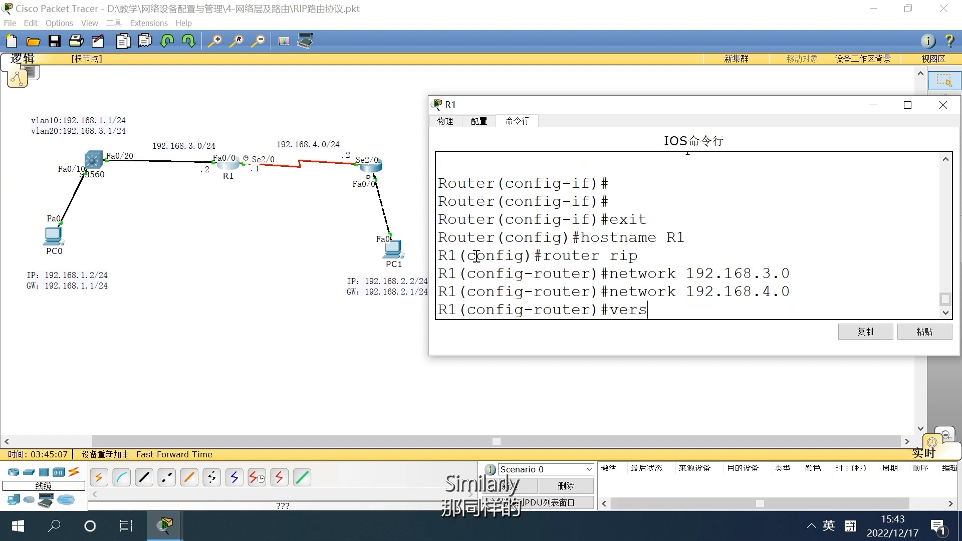
type("ion 2")
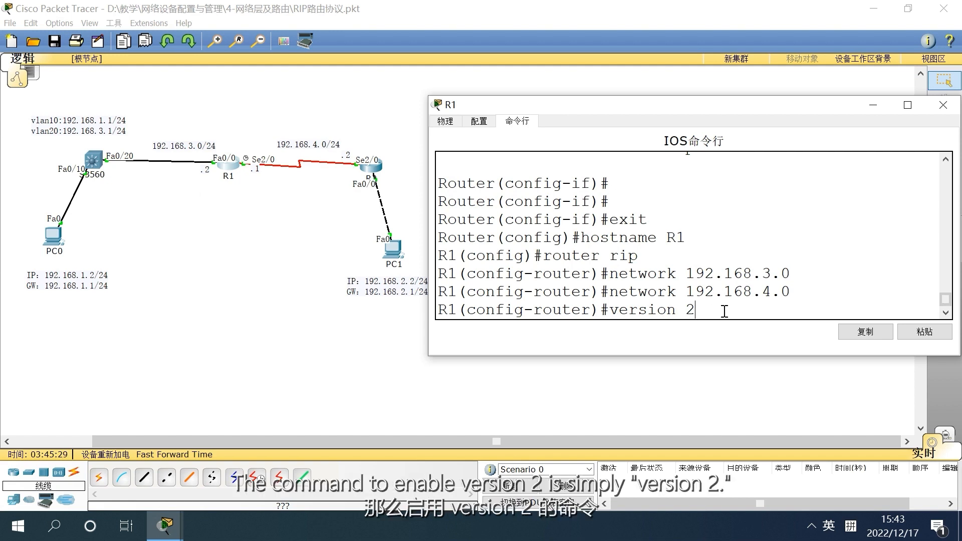
key("Return")
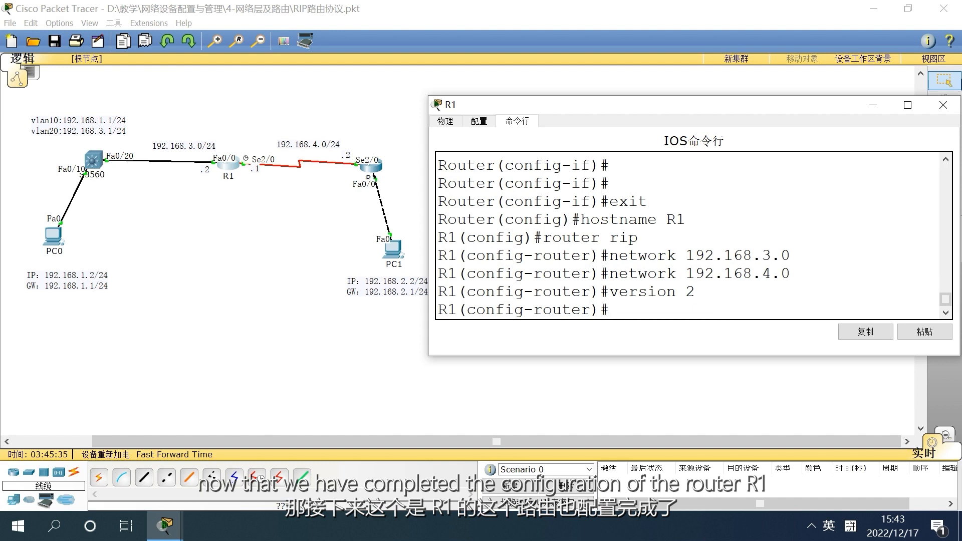
left_click(944, 105)
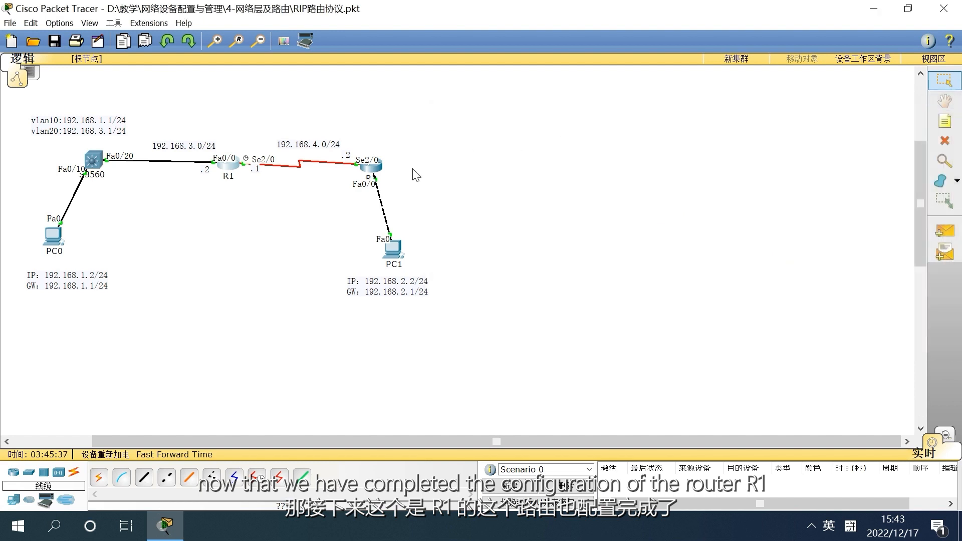
Open router R2's command line beside the topology, enable RIP with router rip and widen the window
left_click(376, 172)
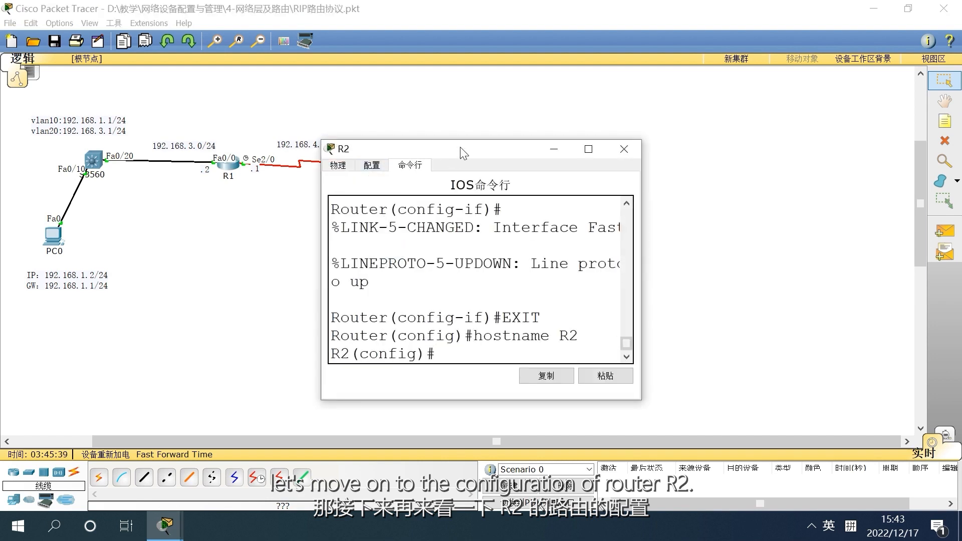
left_click_drag(460, 146, 652, 100)
type("router rip")
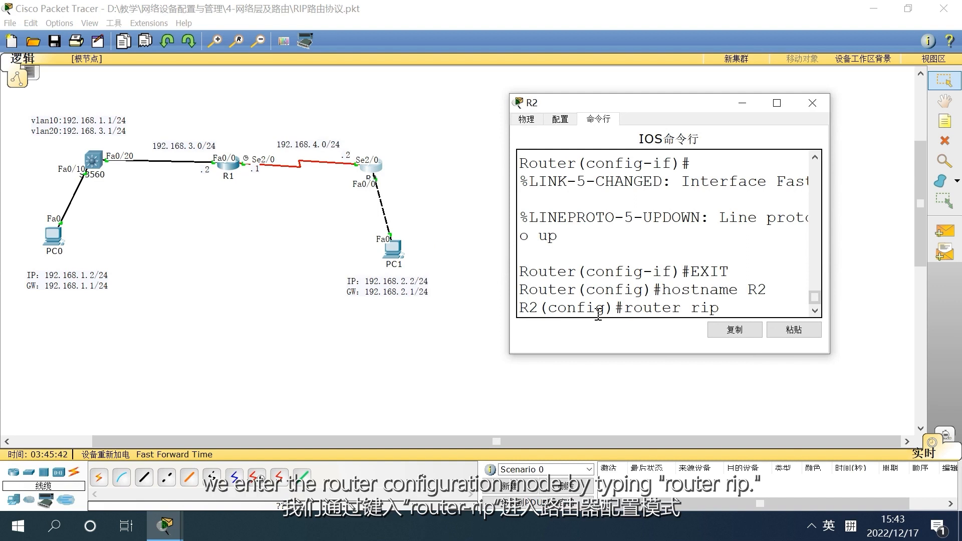
key("Return")
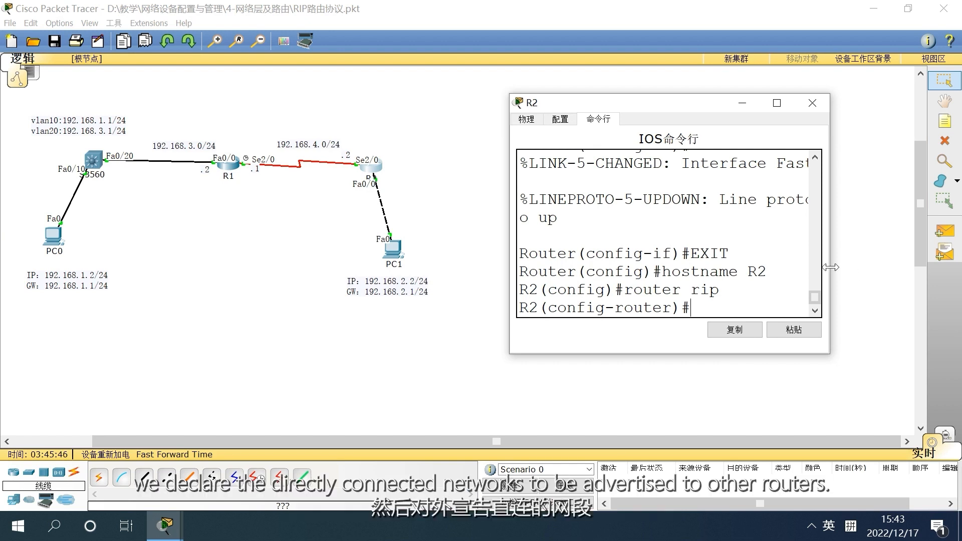
left_click_drag(829, 268, 947, 259)
Advertise the directly connected network 192.168.2.0 in R2's RIP process using the network command
type("net")
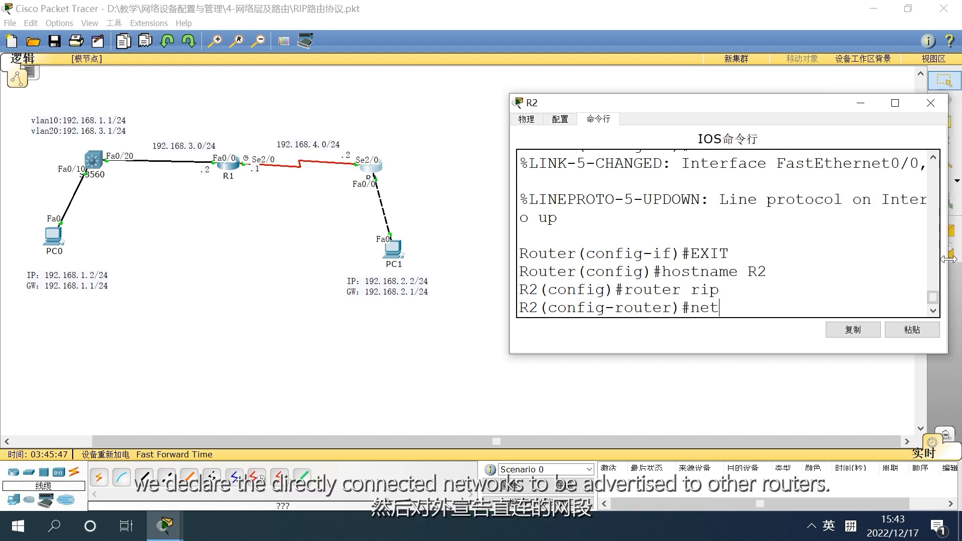
type("work 192.168.2.")
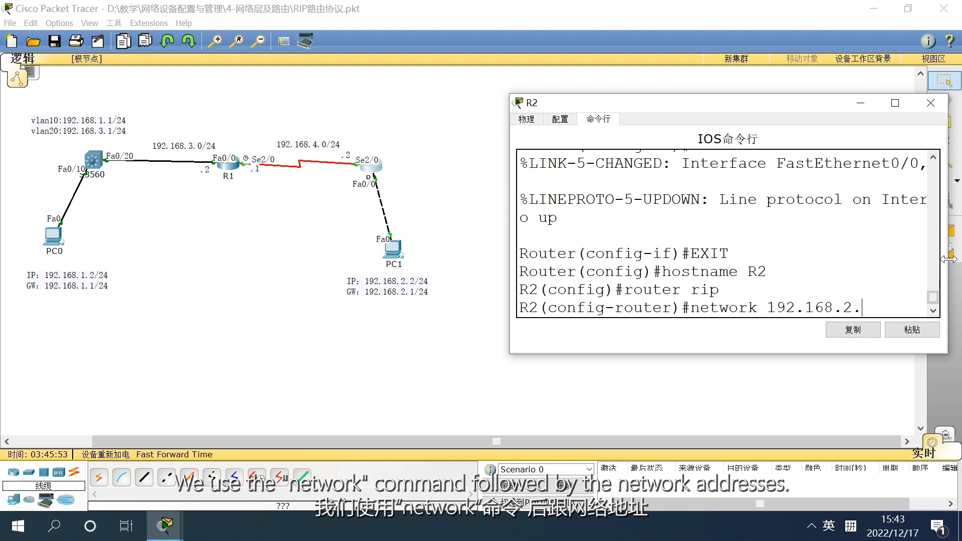
key("Return")
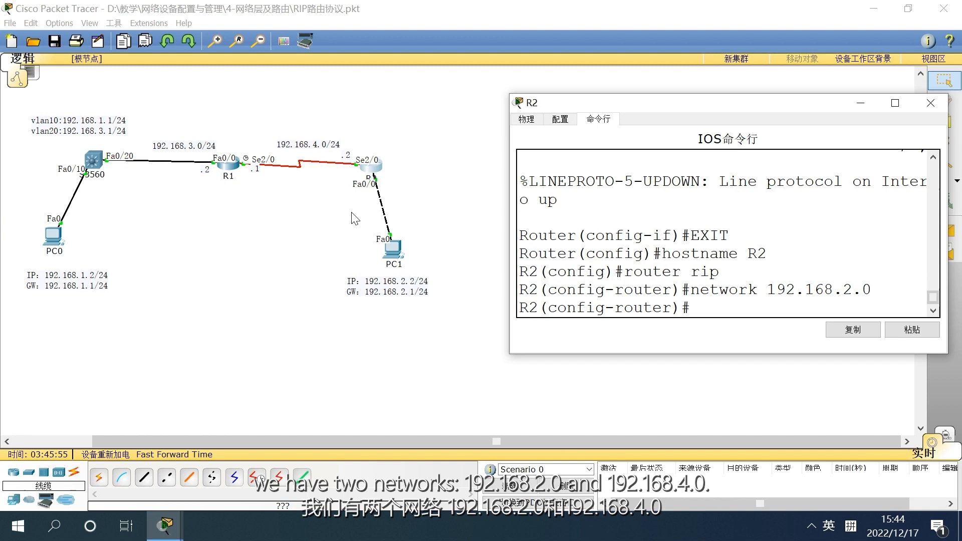
Advertise network 192.168.4.0 in R2's RIP process by reusing the previous network command, and close R2's window
left_click(377, 254)
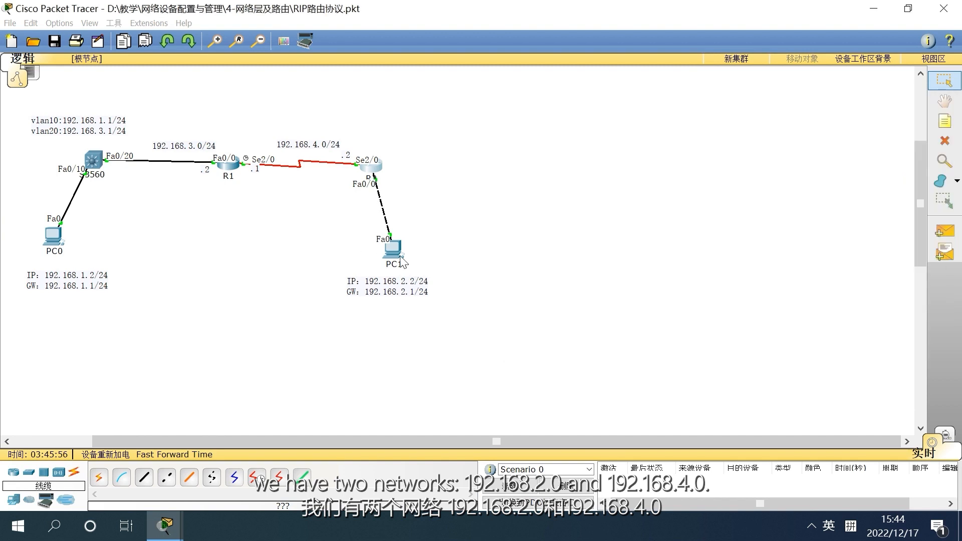
left_click(371, 174)
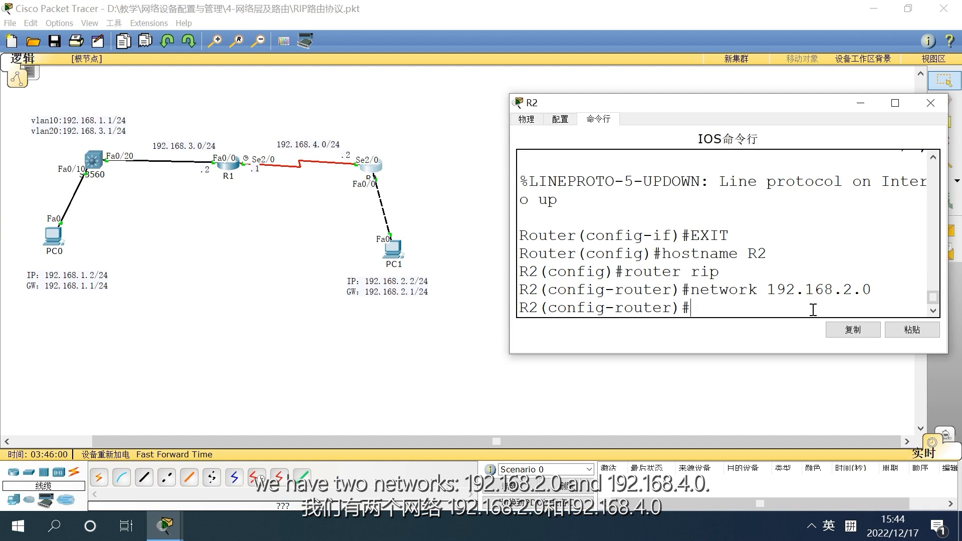
key("Up")
key("Left")
key("Left")
key("BackSpace")
type("4")
key("Return")
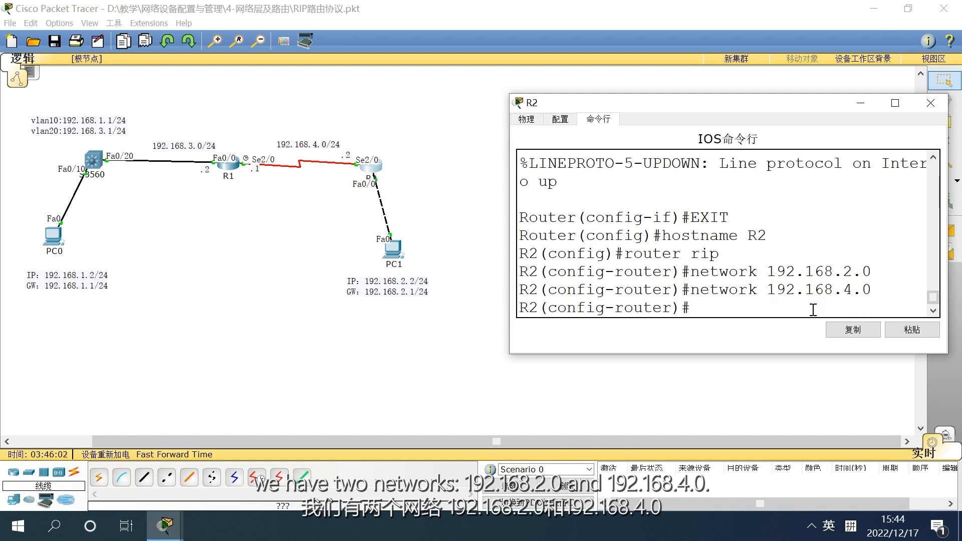
left_click(930, 103)
Inspect S3560's routing table, fast-forward the simulation time and close the table
left_click(945, 161)
left_click(93, 160)
left_click(97, 160)
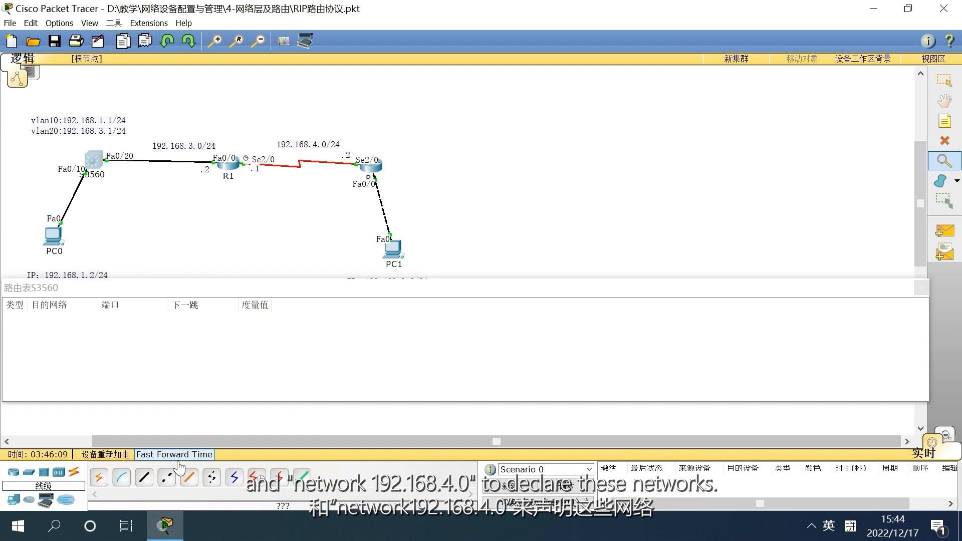
left_click(175, 455)
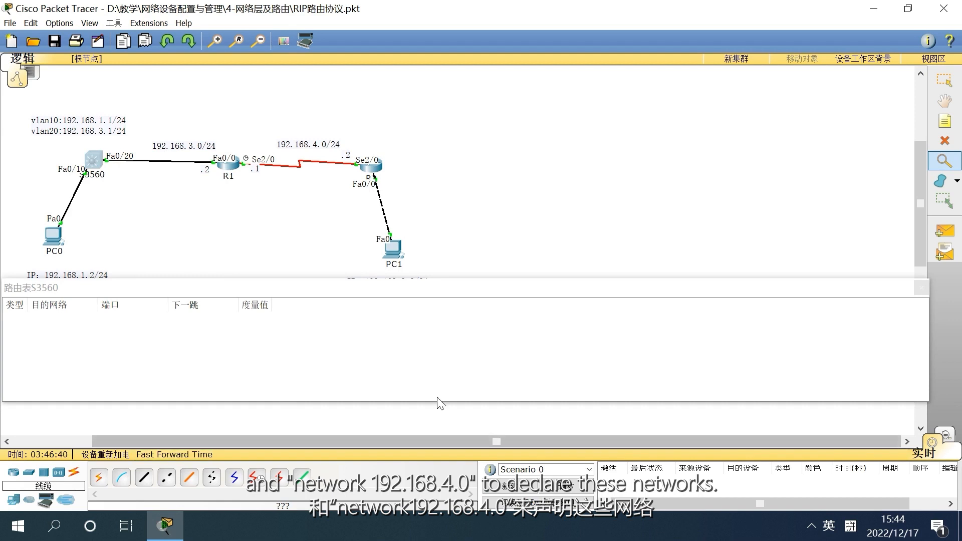
left_click(921, 288)
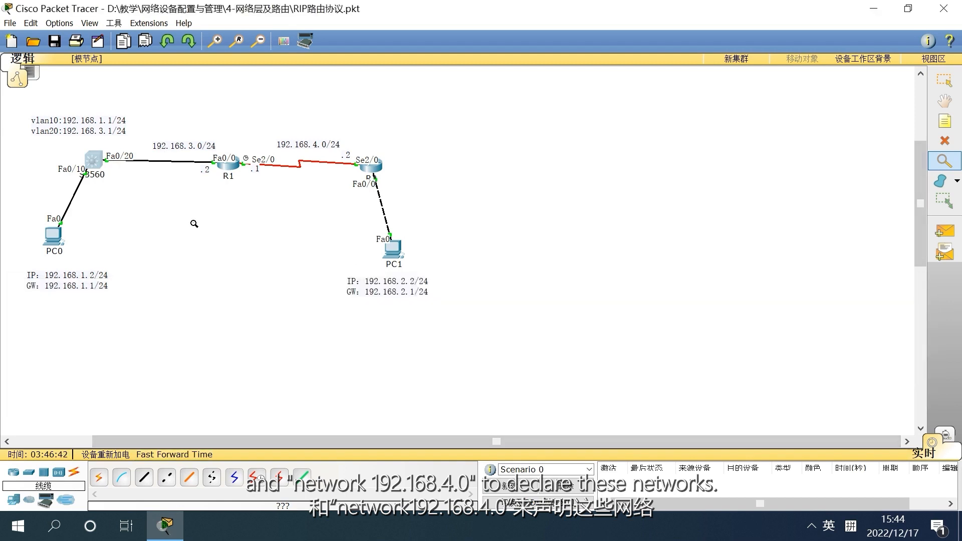
left_click(944, 79)
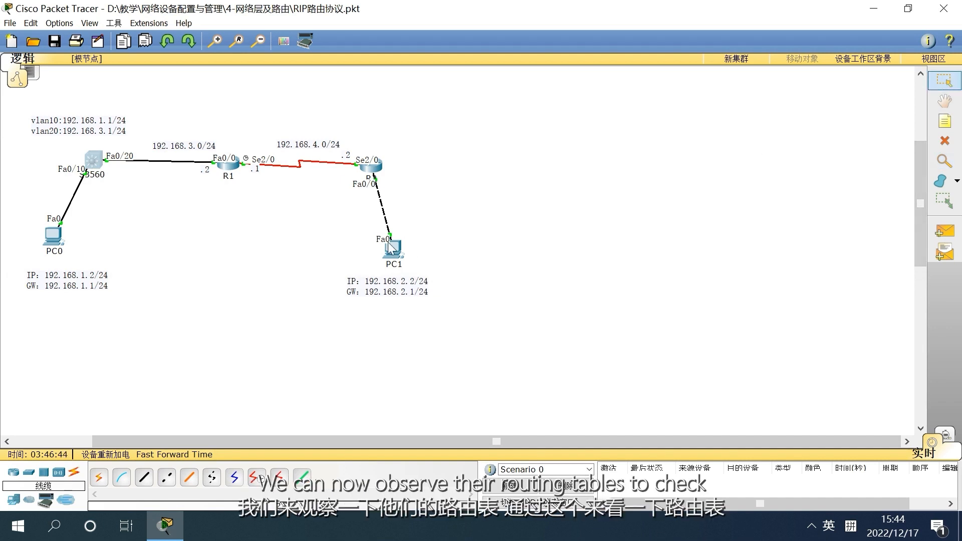
left_click(811, 524)
left_click(828, 495)
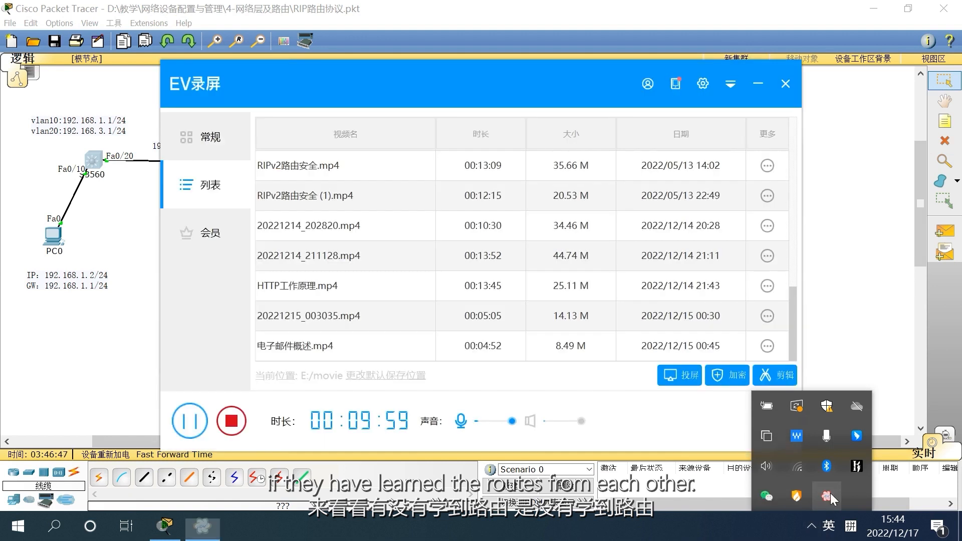
left_click(189, 421)
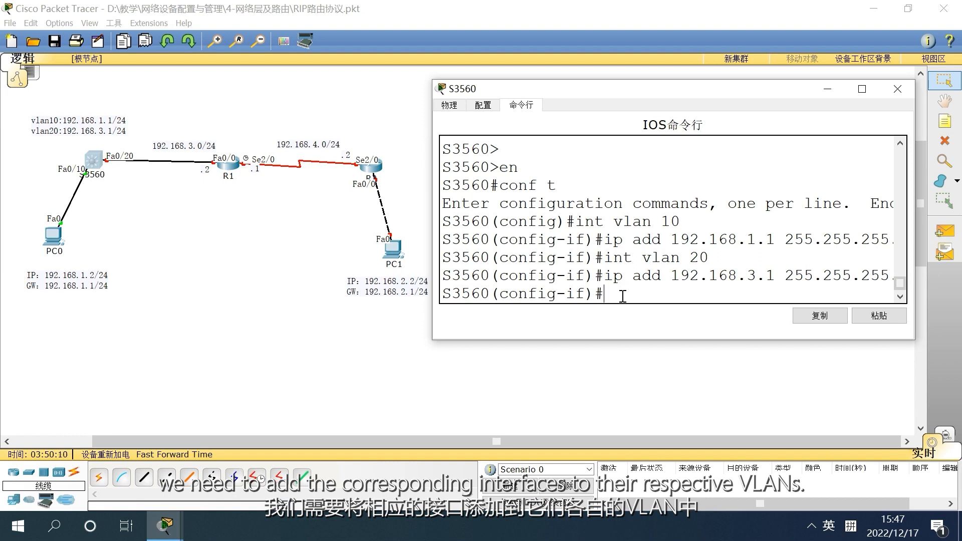
Leave the VLAN interface configuration on S3560 and assign interface f0/10 to access VLAN 10
type("exit")
key("Return")
type("i")
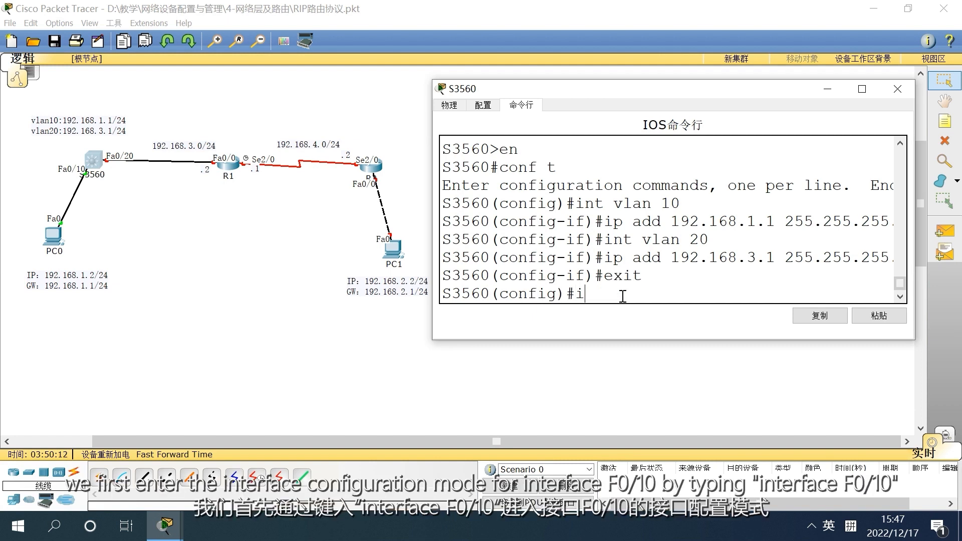
type("nt f0/10")
key("Return")
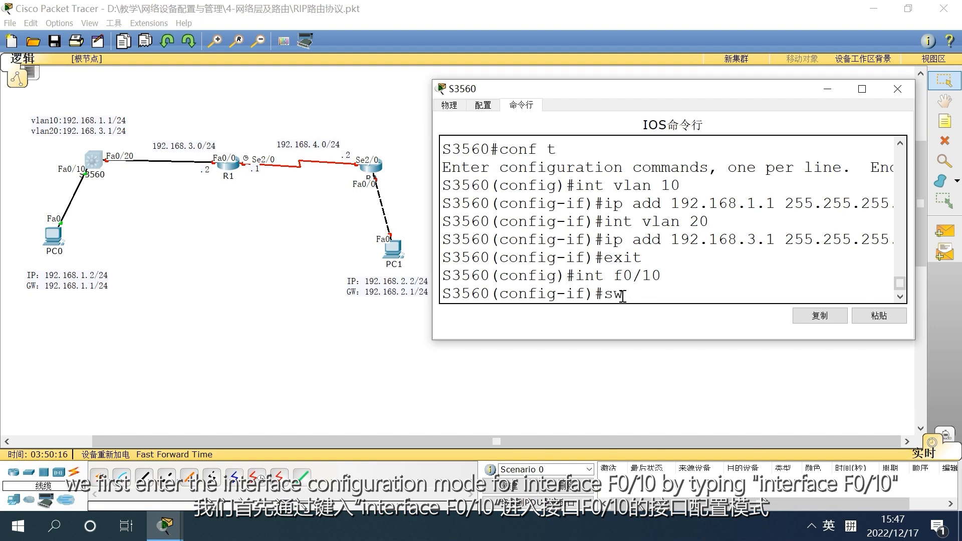
type("swi access vlan 10")
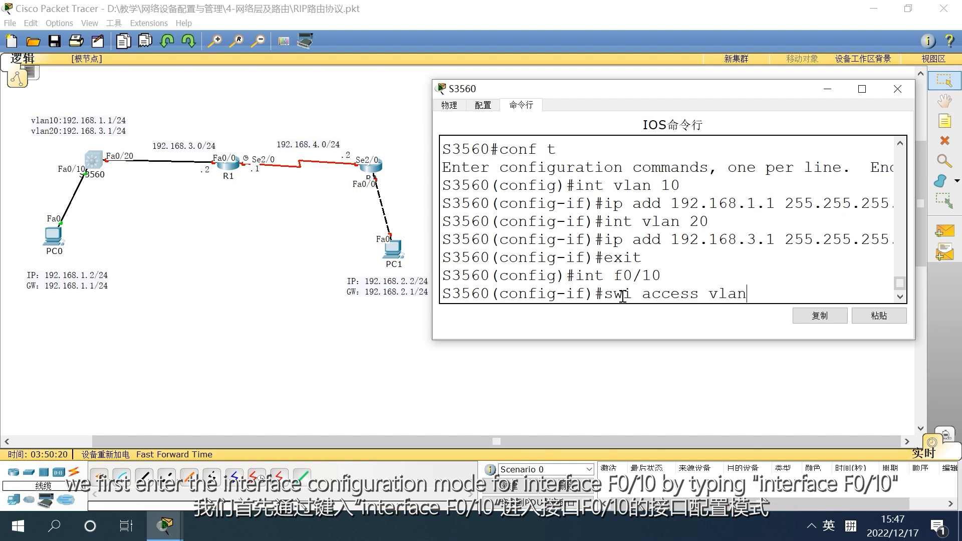
key("Return")
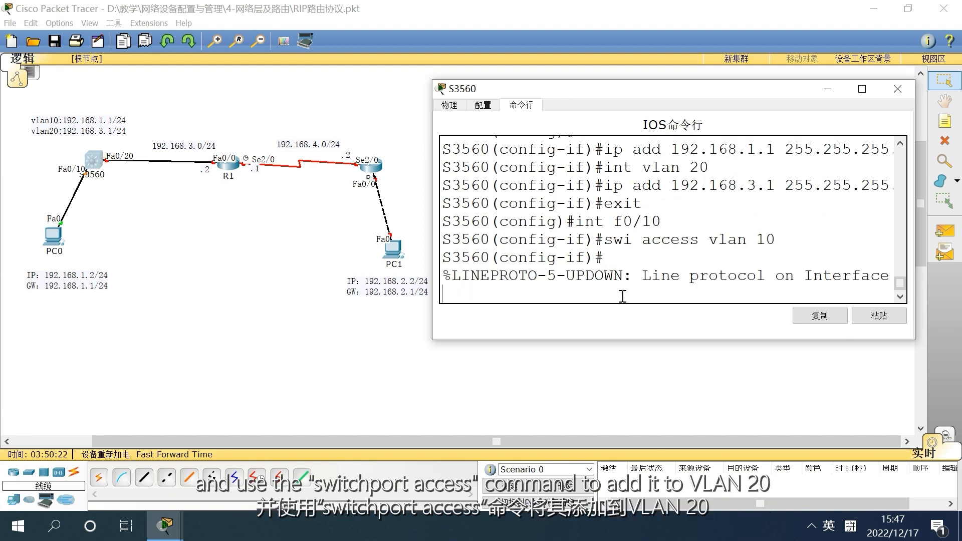
key("Return")
key("Return")
Return to S3560's global configuration mode and assign interface f0/20 to access VLAN 20
type("exit")
key("Return")
type("in")
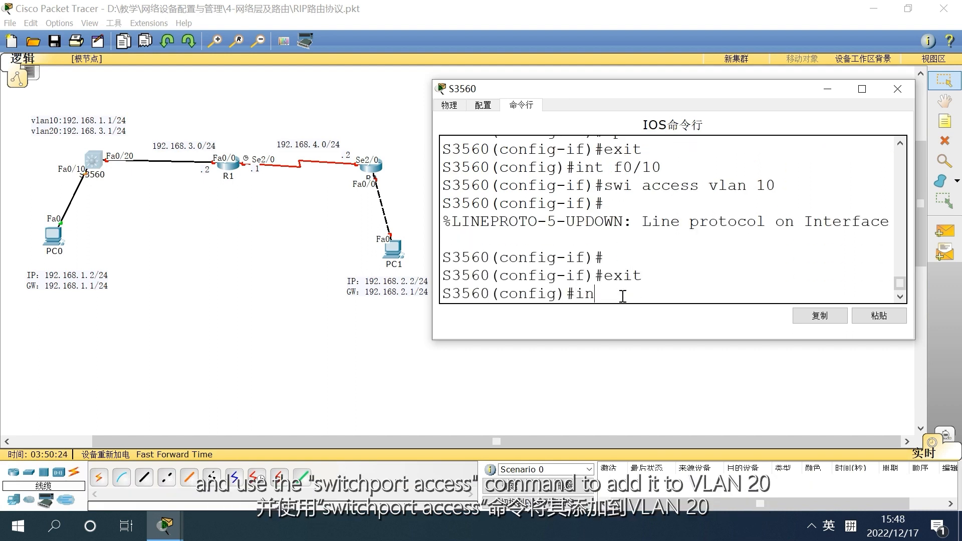
type("t f0/20")
key("Return")
type("swi acc vlan 20")
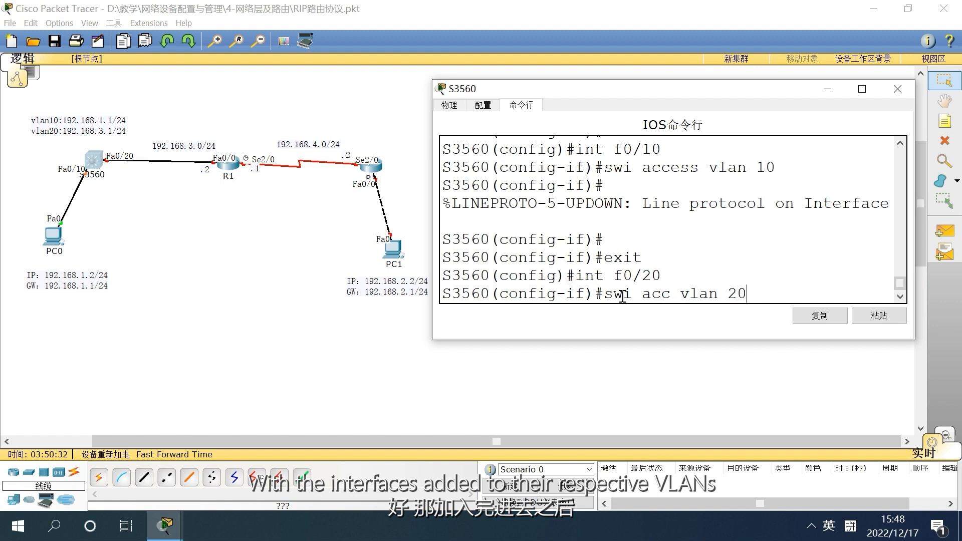
key("Return")
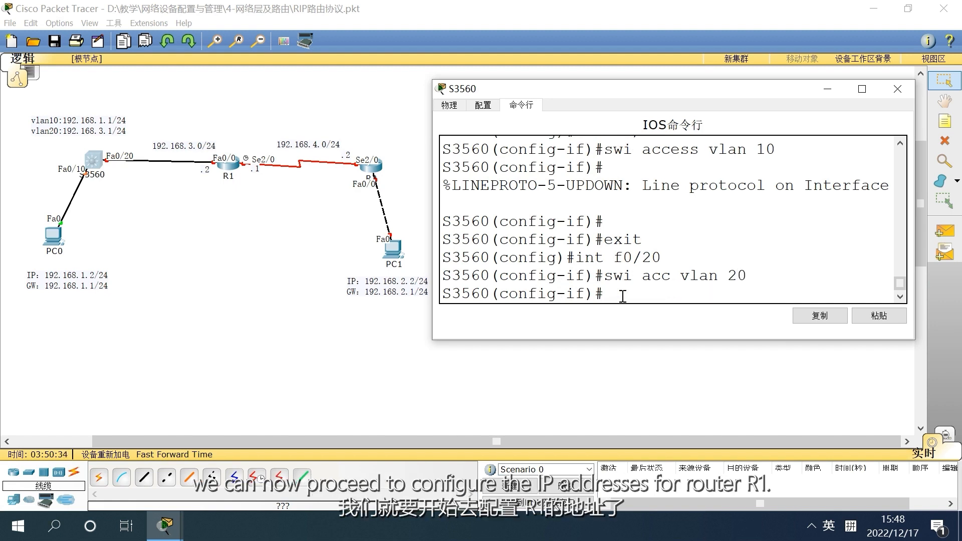